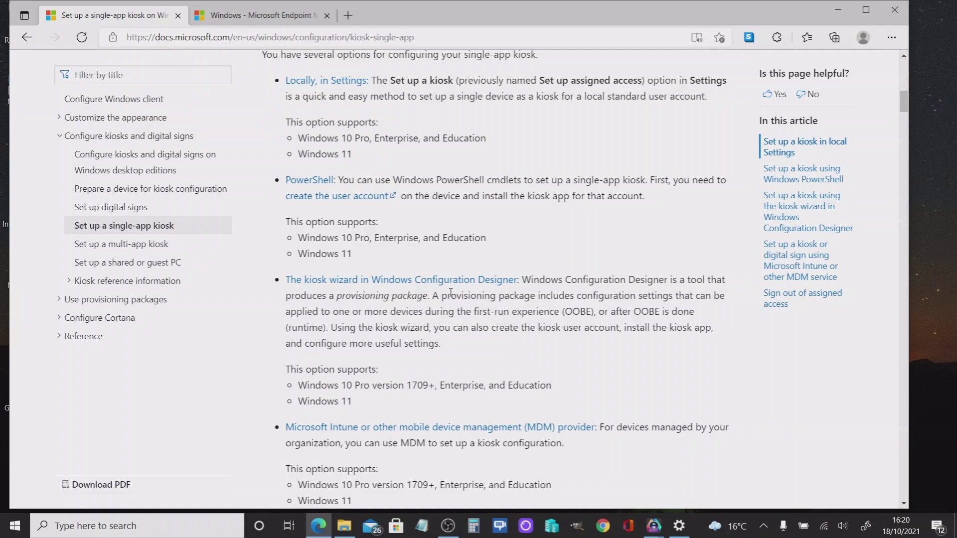
Step: Scroll the documentation and bring up the accounts settings page with the kiosk option
scroll(503, 176, up, 4)
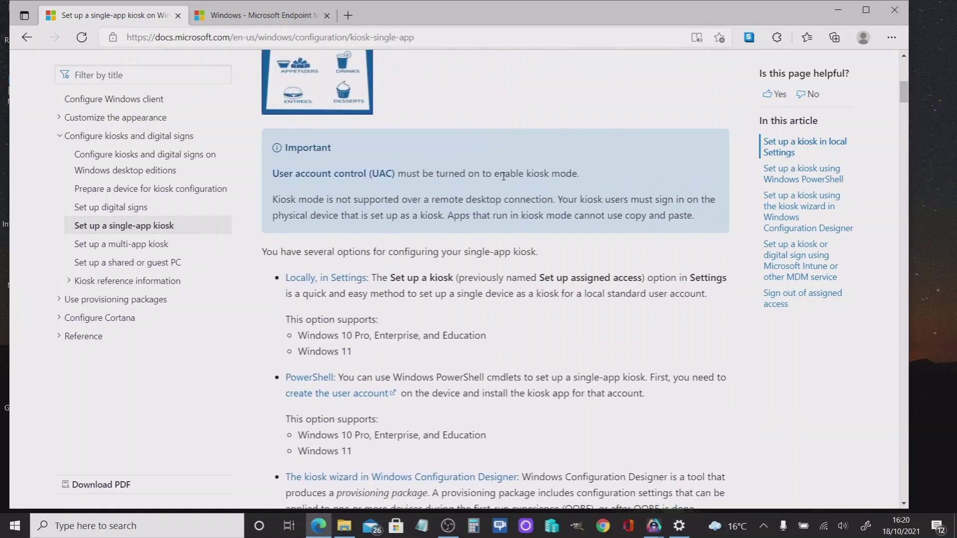
scroll(503, 176, down, 3)
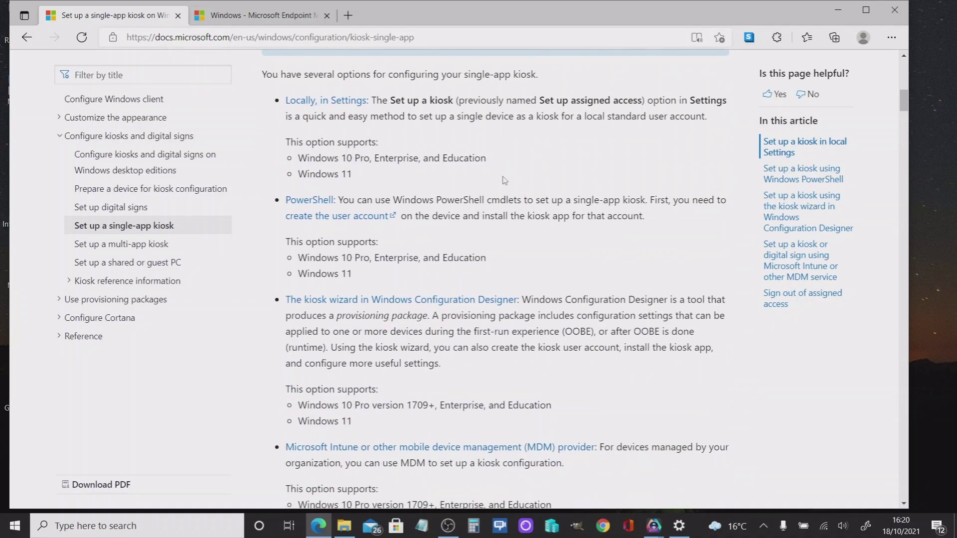
scroll(504, 180, down, 1)
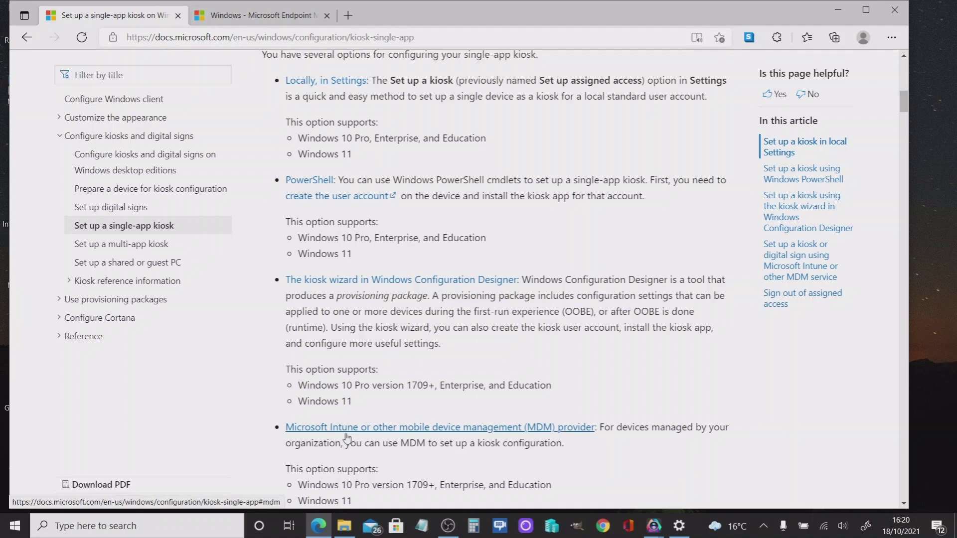
click(678, 531)
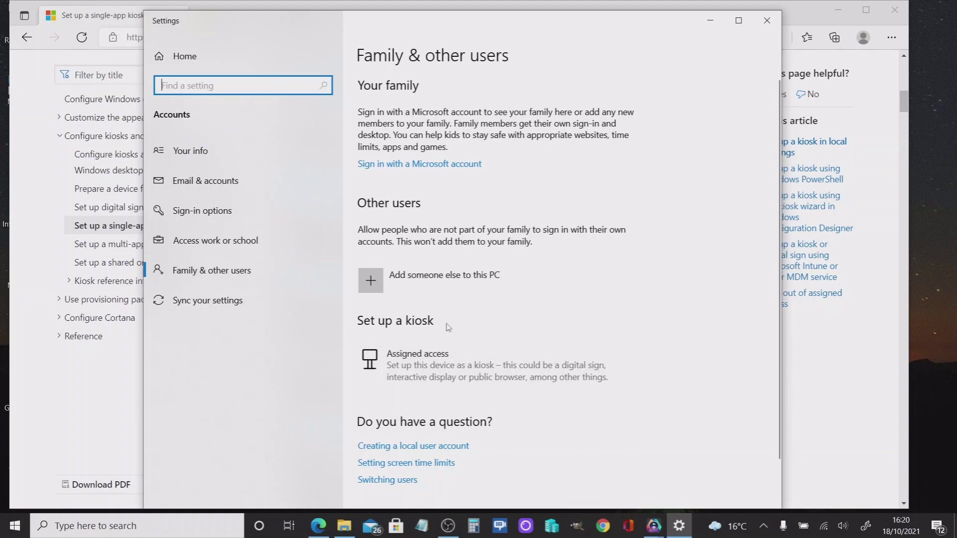
Step: Close settings and bring the Win11Kiosk VM window forward, shifting it slightly right
click(708, 22)
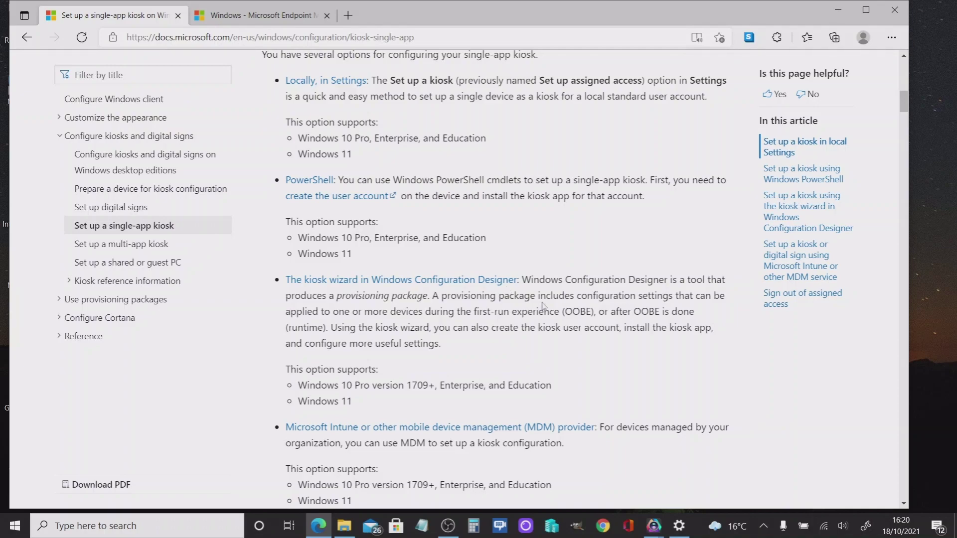
scroll(544, 306, down, 2)
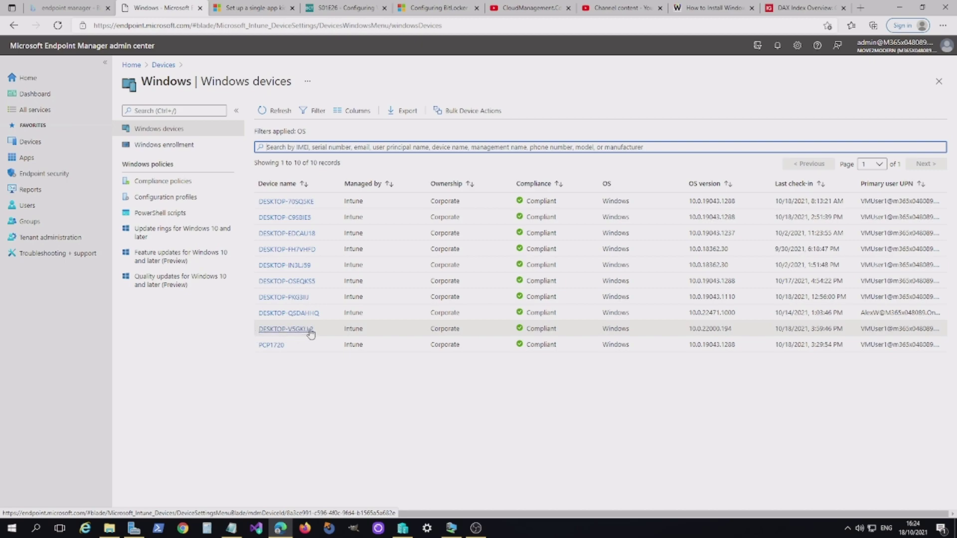
click(451, 528)
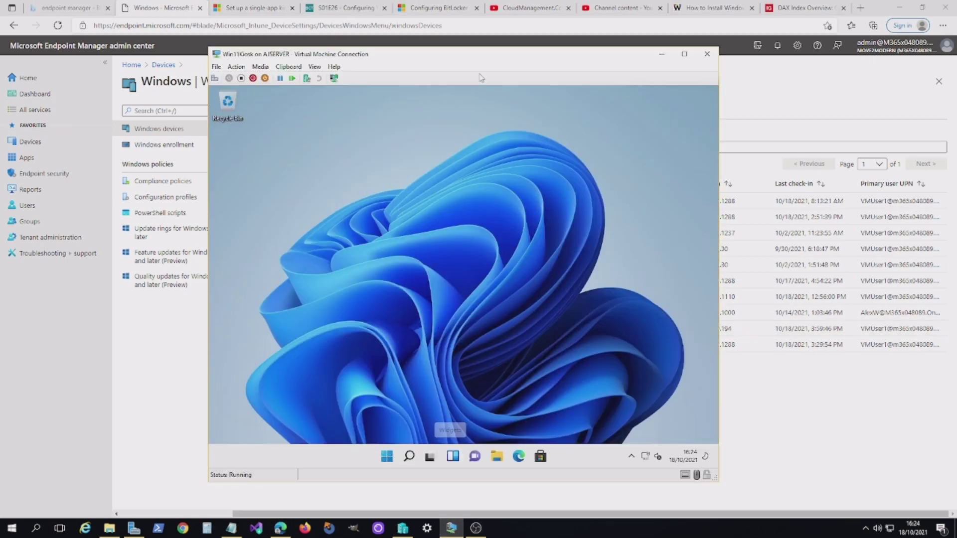
drag(488, 65, 511, 68)
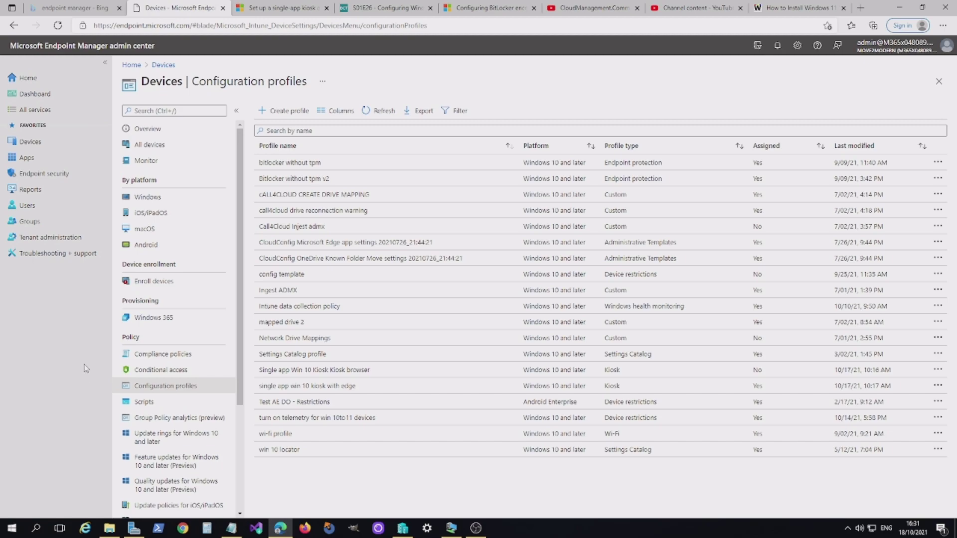
Step: Open the 'Win 11 Kiosk Edge browser' group from All groups, showing 0 direct members
click(31, 221)
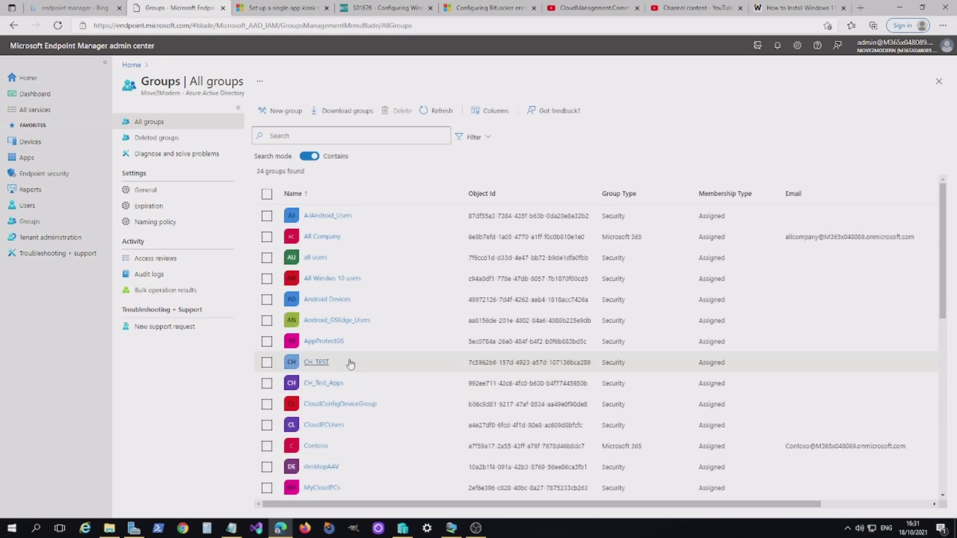
scroll(350, 363, down, 7)
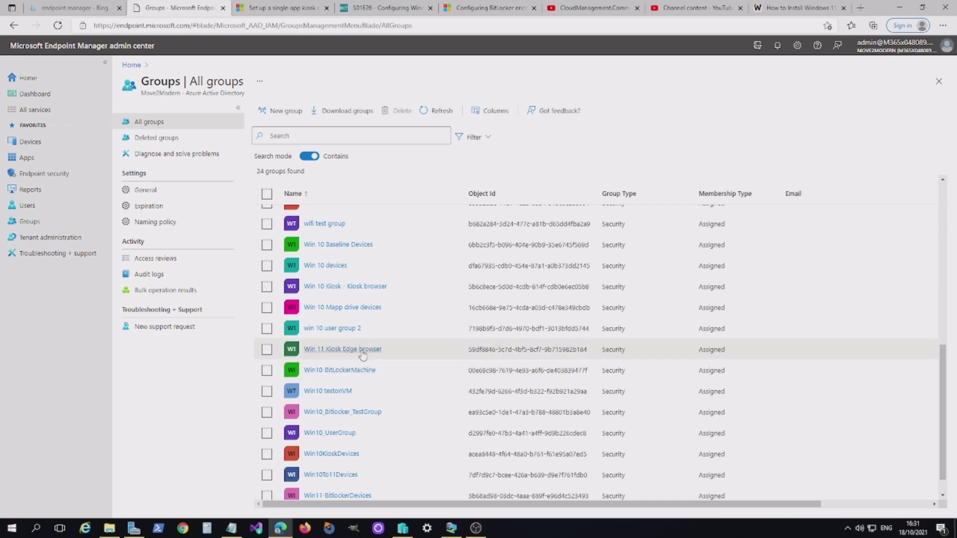
click(362, 350)
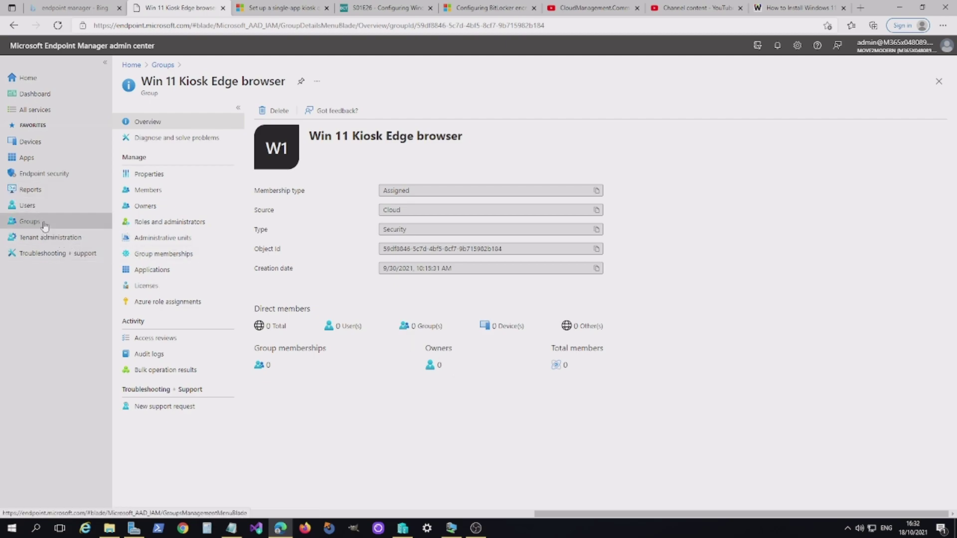
Step: Go to Devices > Configuration profiles to list the 19 profiles
click(45, 141)
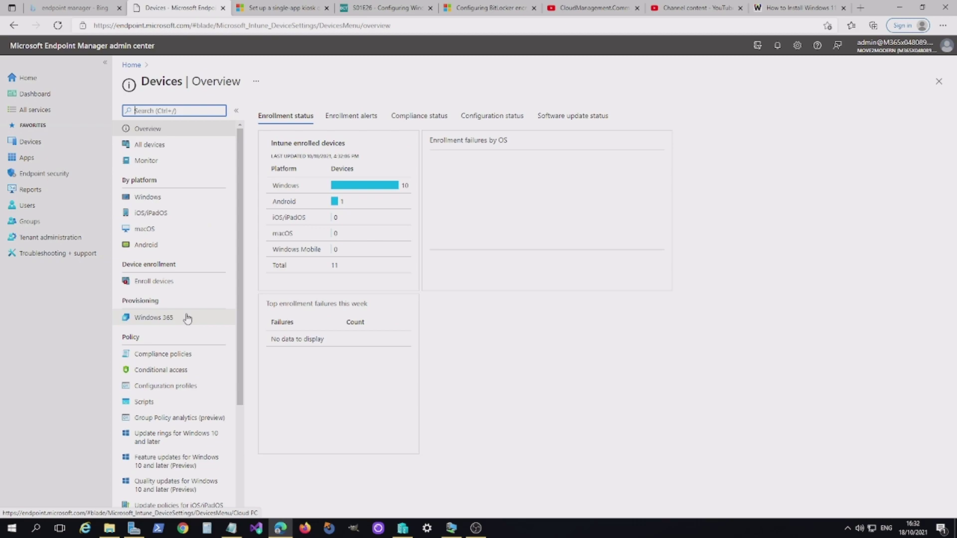
click(183, 387)
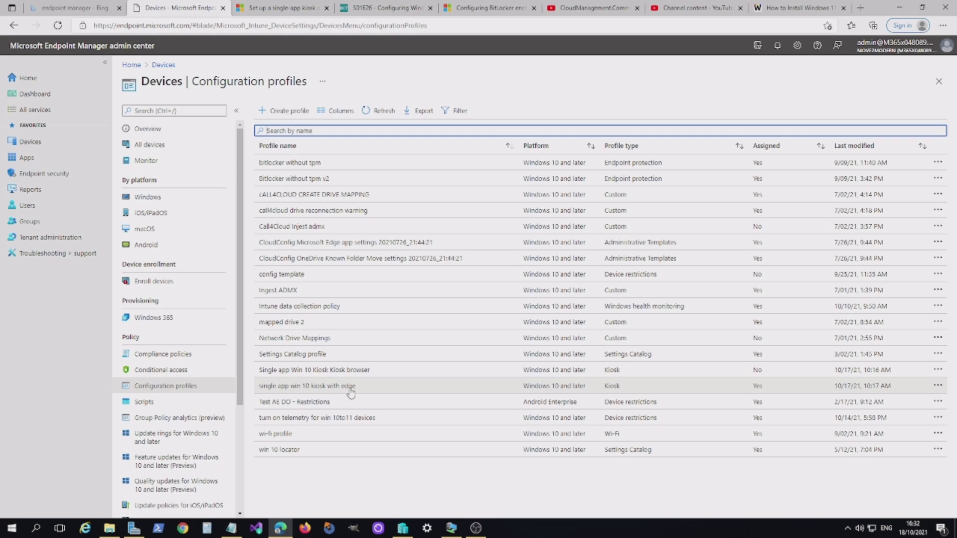
Step: Create a Windows 10 and later profile of type Settings catalog (preview)
click(295, 110)
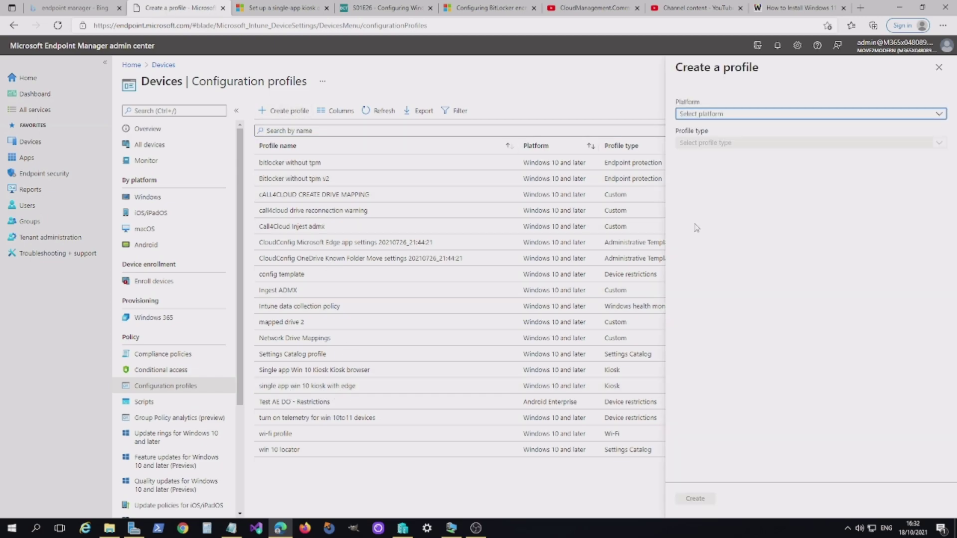
click(759, 114)
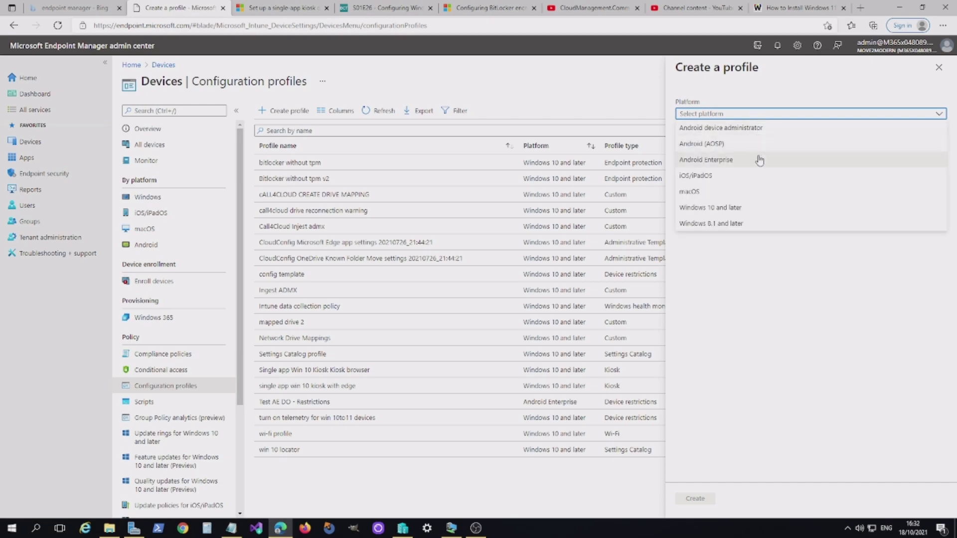
click(738, 207)
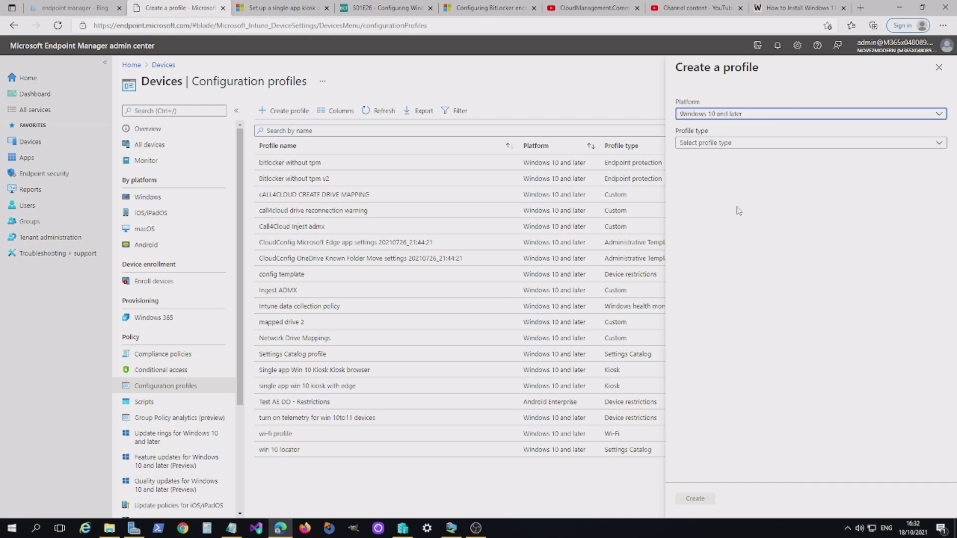
click(747, 144)
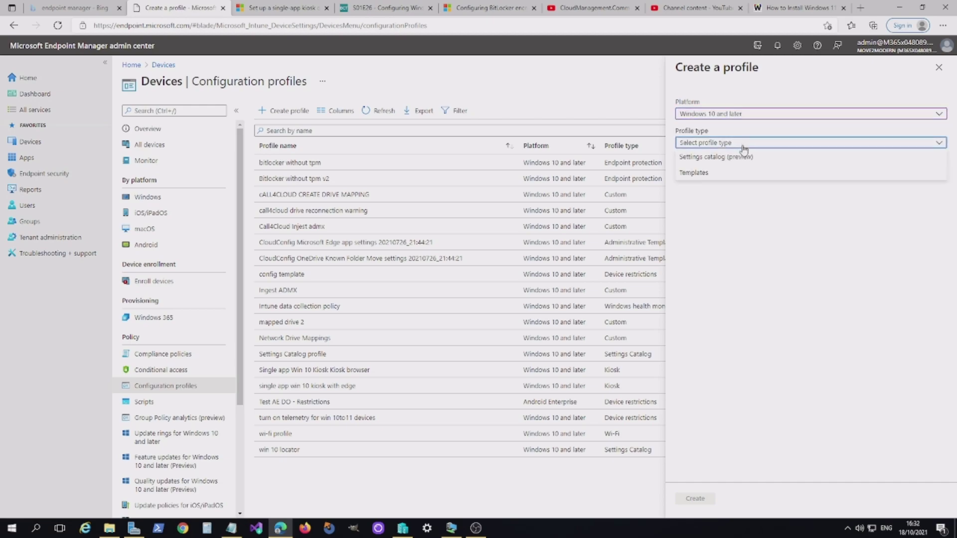
click(716, 158)
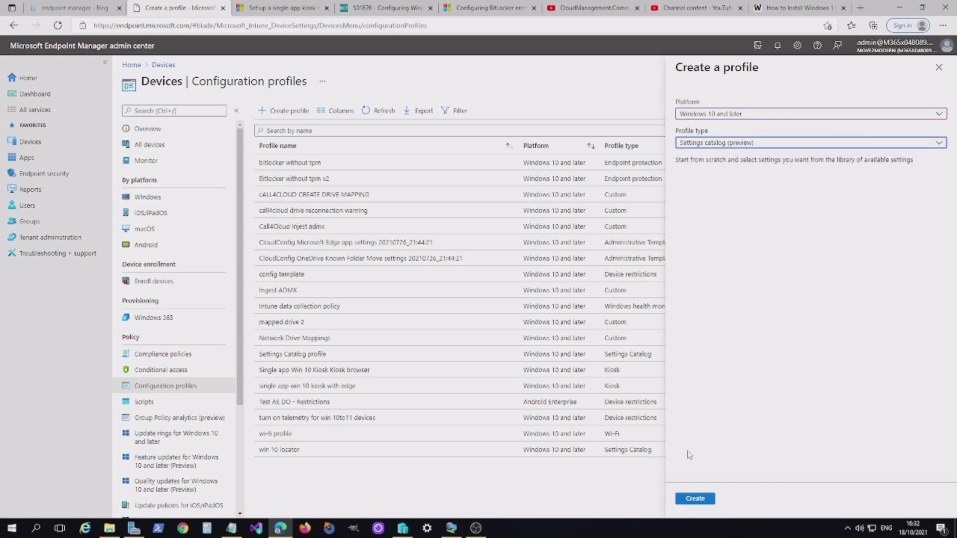
click(695, 498)
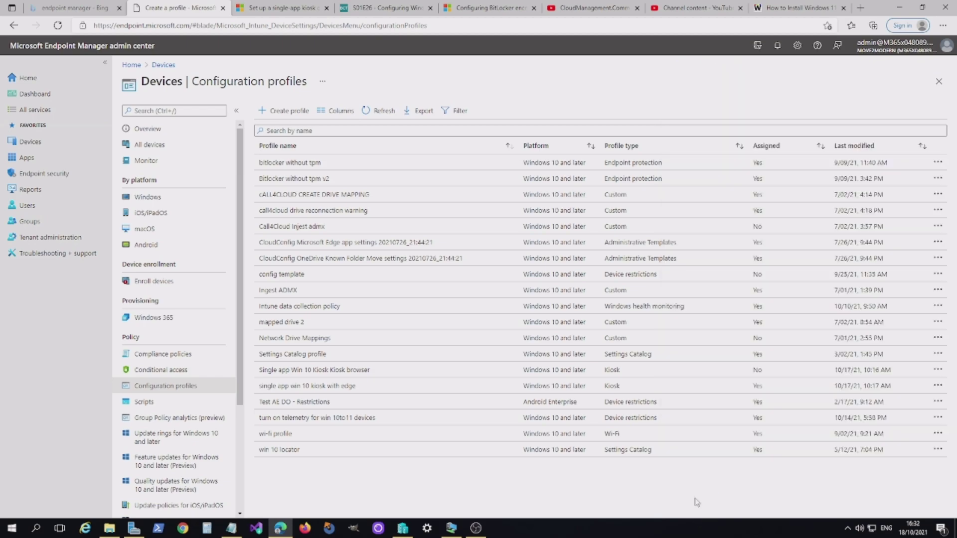
Step: Name the new profile 'kiosk' and continue to Configuration settings
click(335, 144)
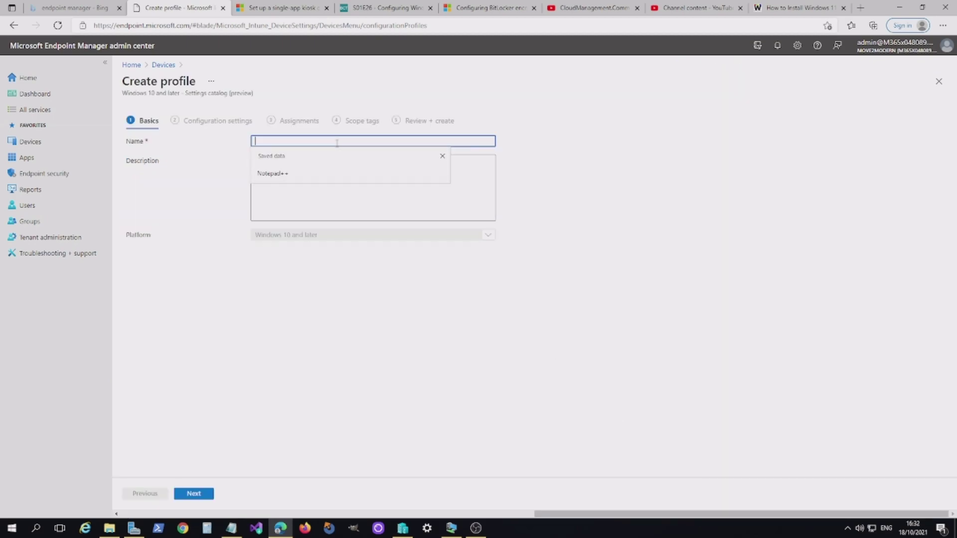
text(kiosk)
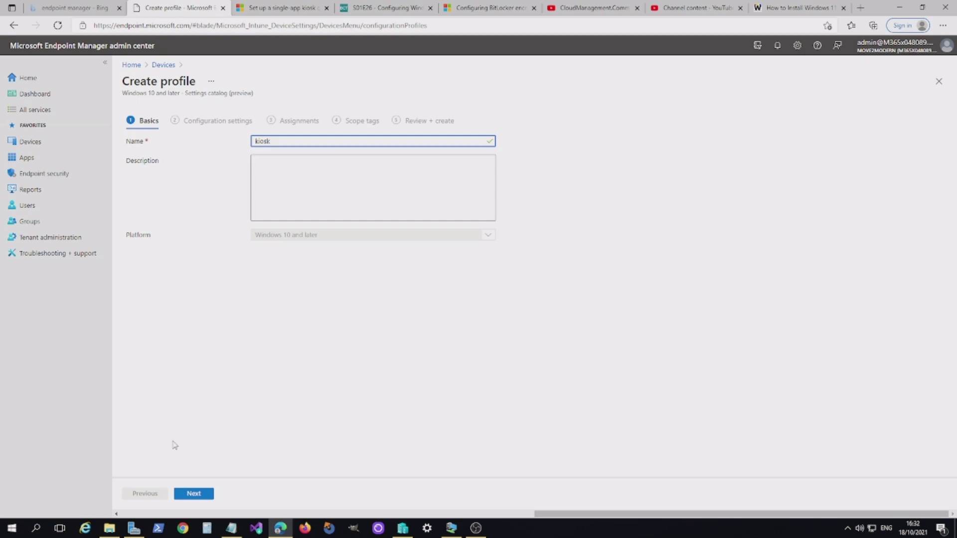
click(193, 493)
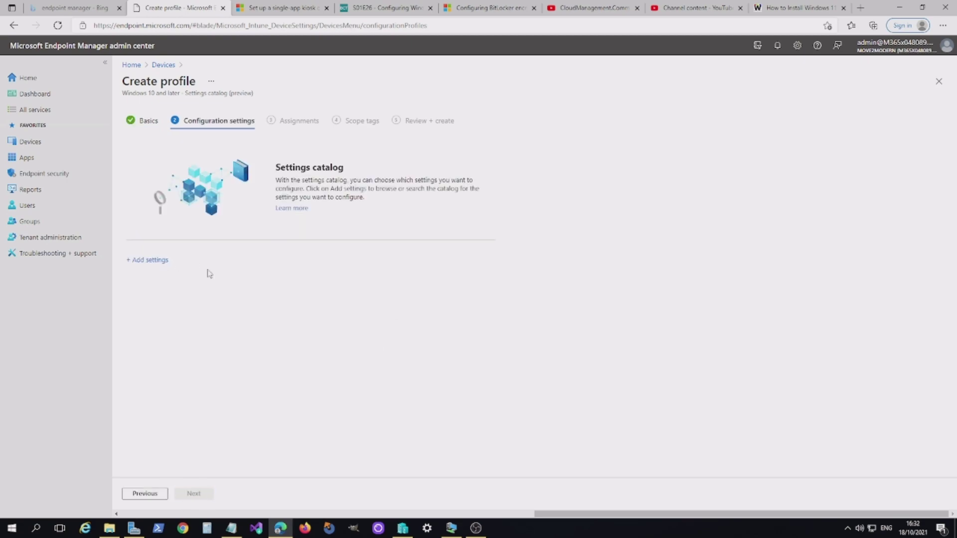
Step: Search the settings catalog for 'kiosk' and list the 14 Kiosk Browser category settings
click(147, 260)
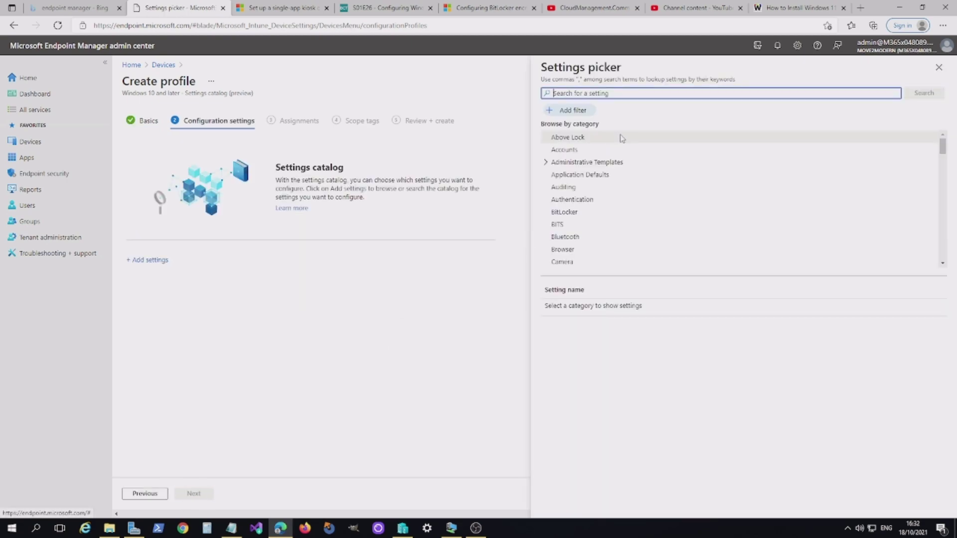
text(kiosk)
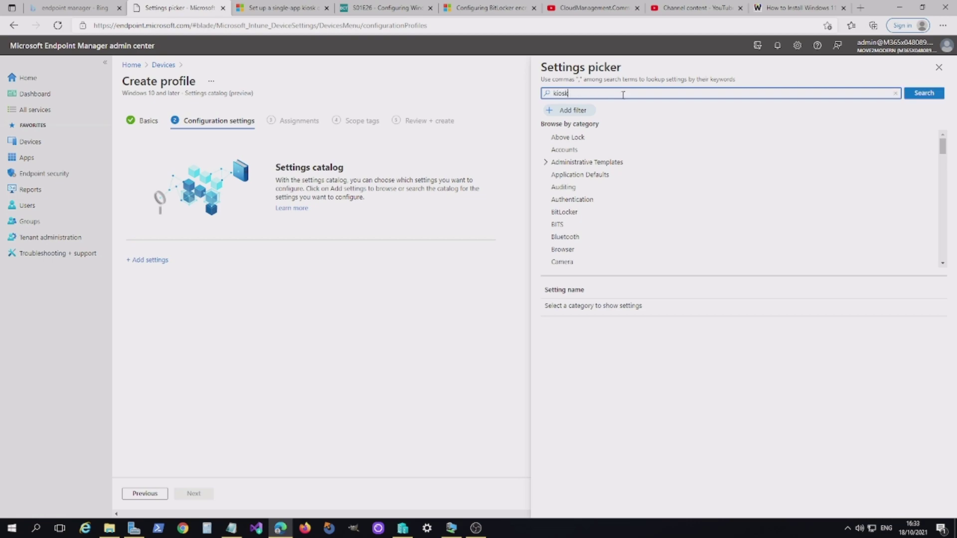
key(Return)
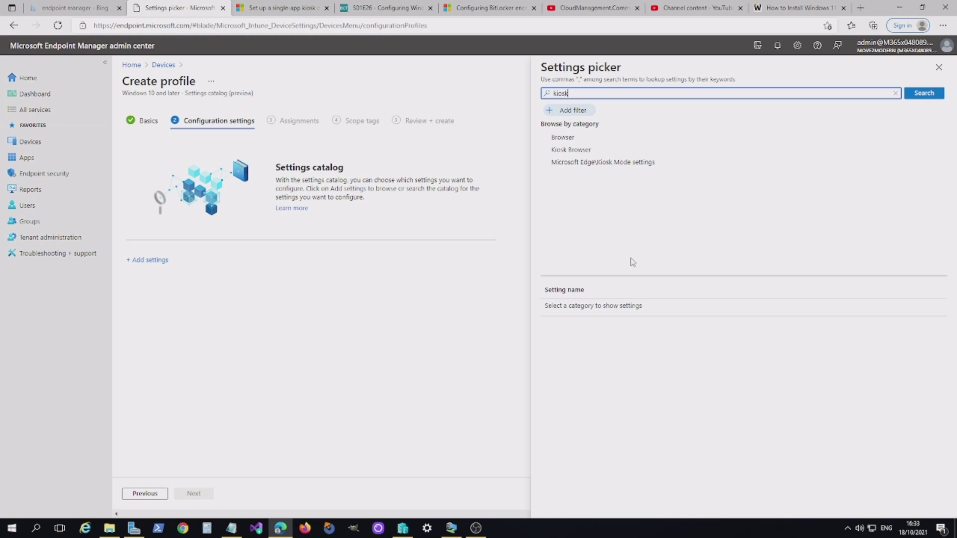
click(576, 139)
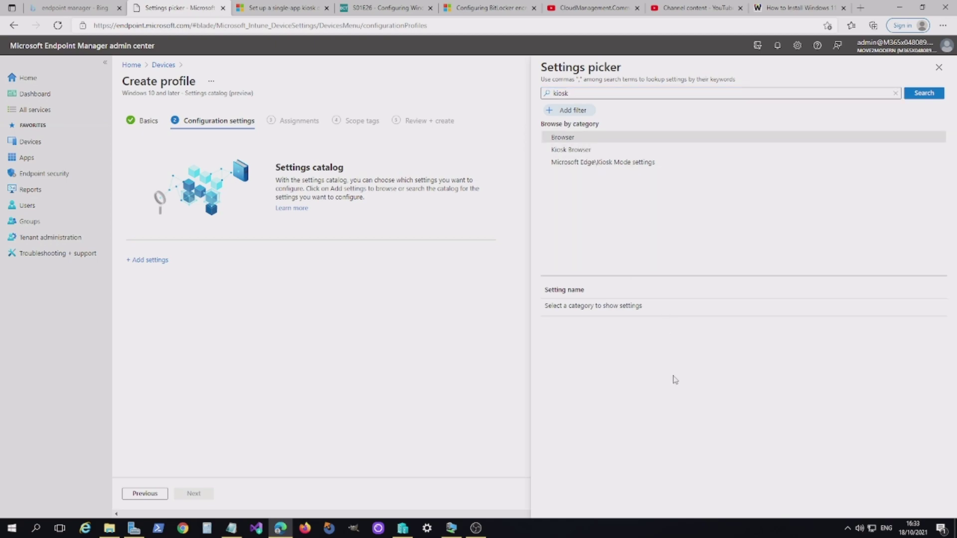
click(598, 138)
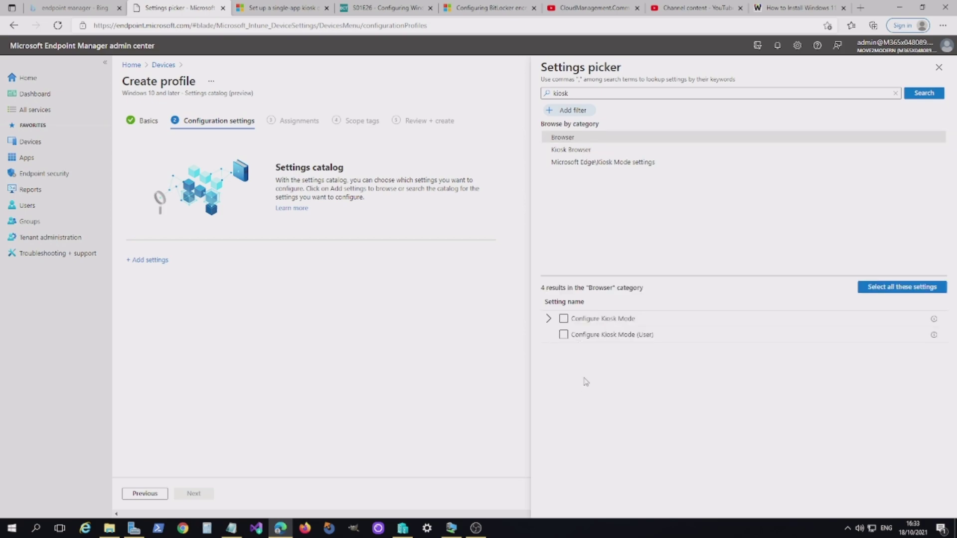
click(548, 319)
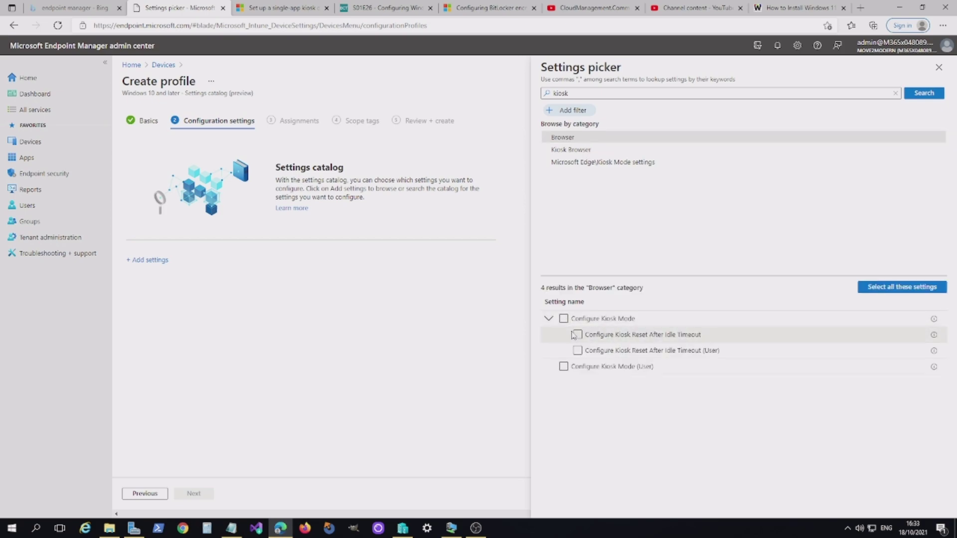
click(595, 150)
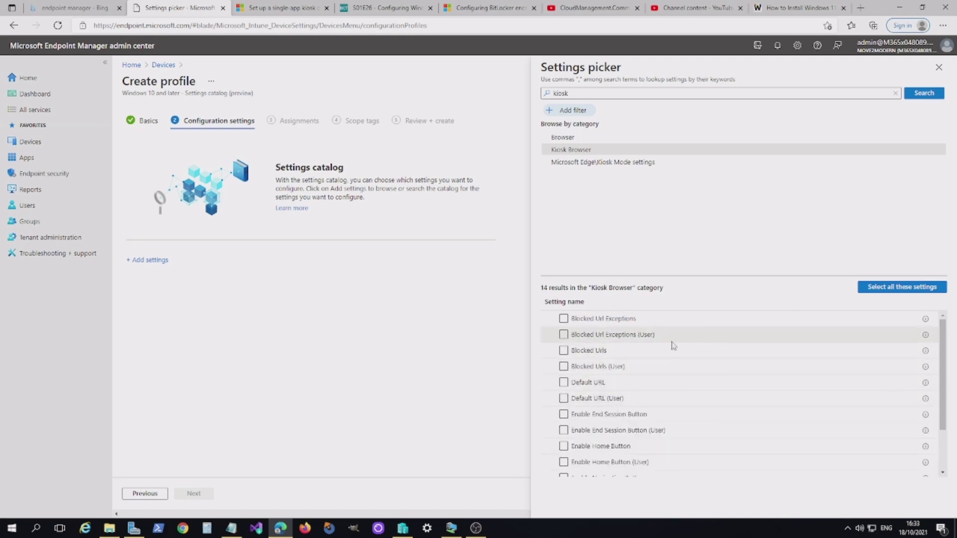
scroll(672, 345, down, 2)
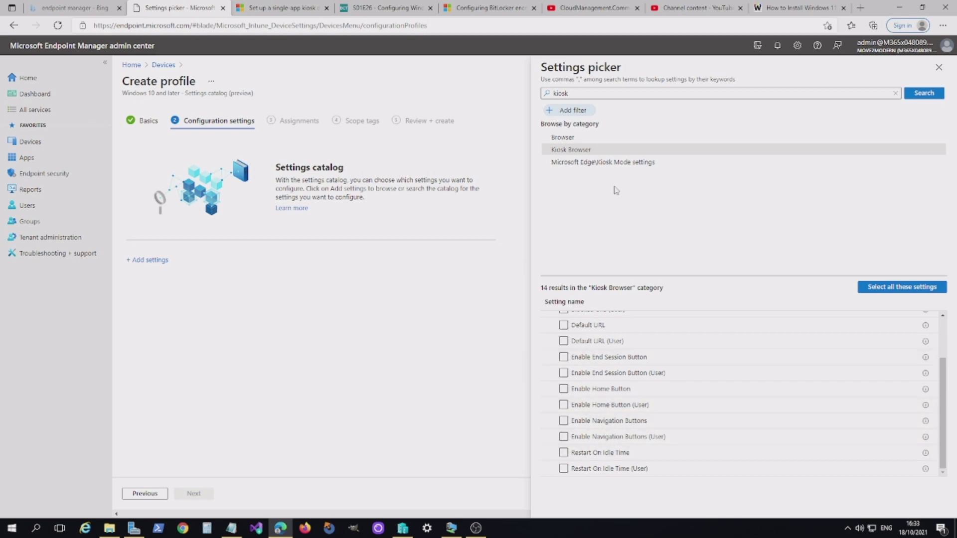
Step: Select the Microsoft Edge\Kiosk Mode category to list its 4 settings
click(604, 162)
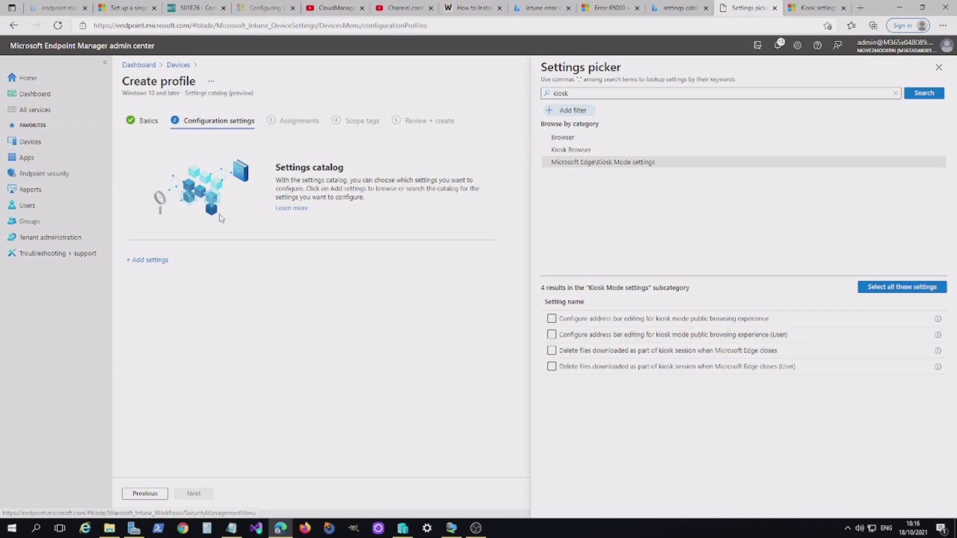
Step: Leave the new profile for Configuration profiles and check the win 11 kiosk profile's per-setting status
click(29, 143)
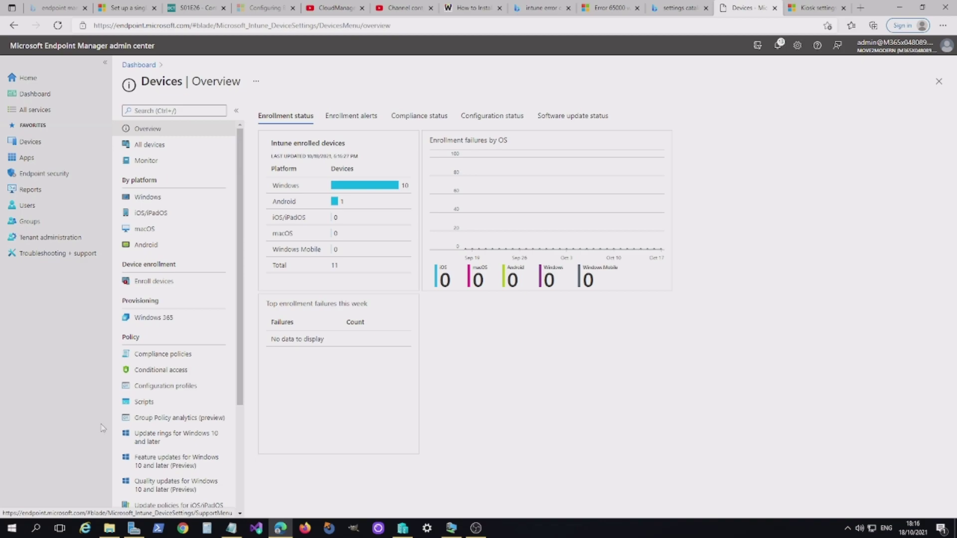
click(159, 387)
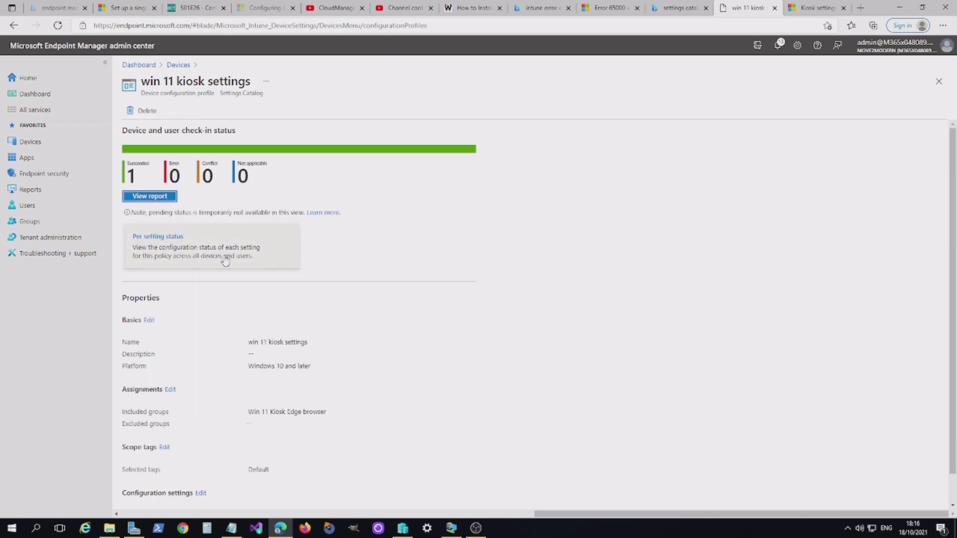
click(158, 238)
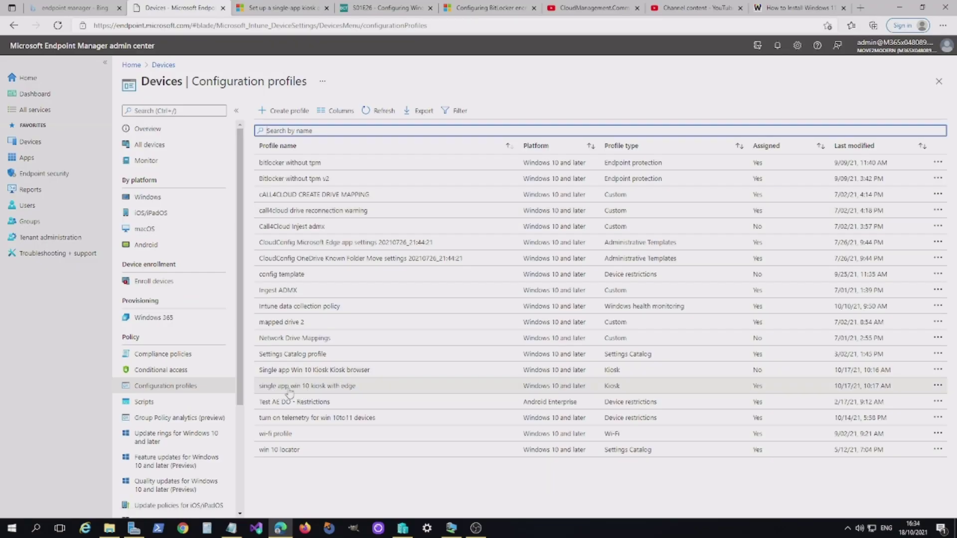
Step: Edit the 'single app win 10 kiosk with edge' kiosk settings, keeping single-app full-screen mode and Auto logon
click(340, 388)
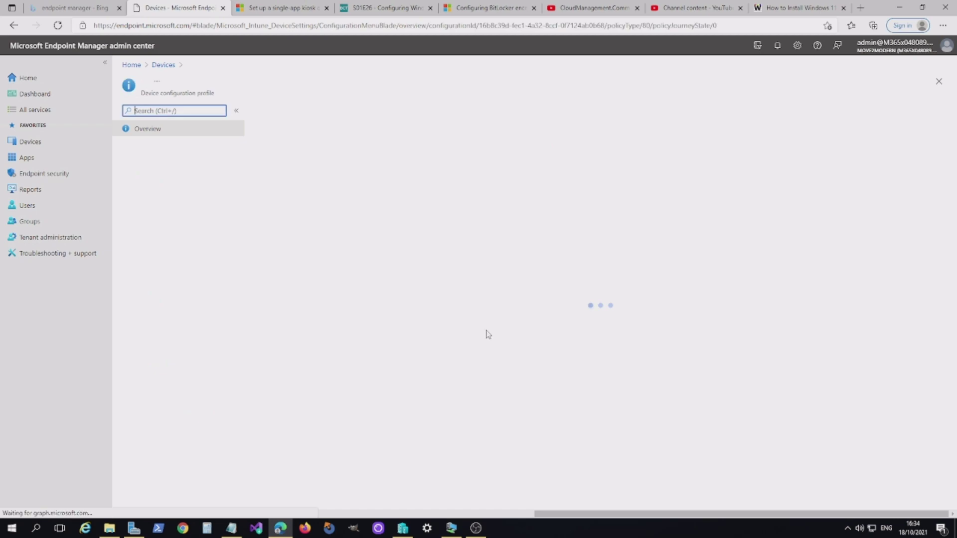
click(162, 165)
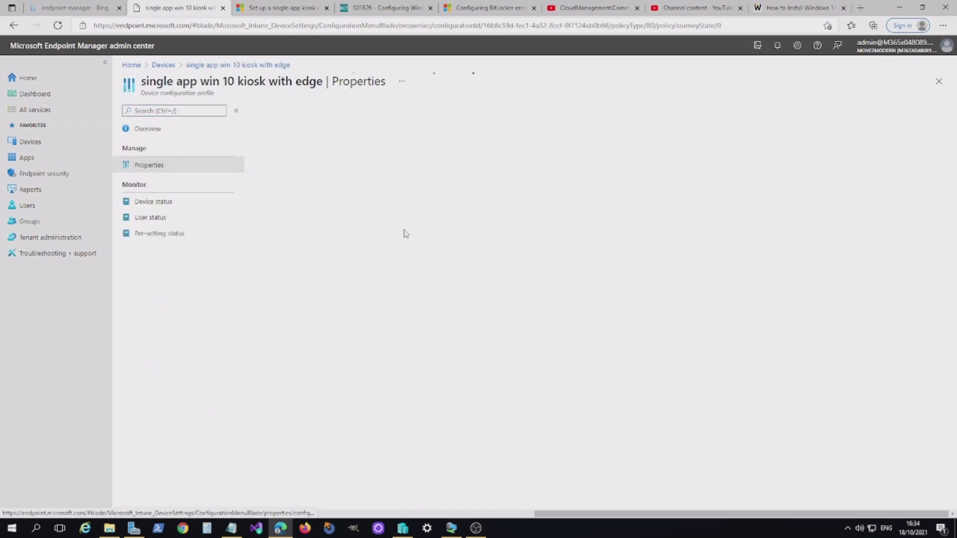
click(332, 206)
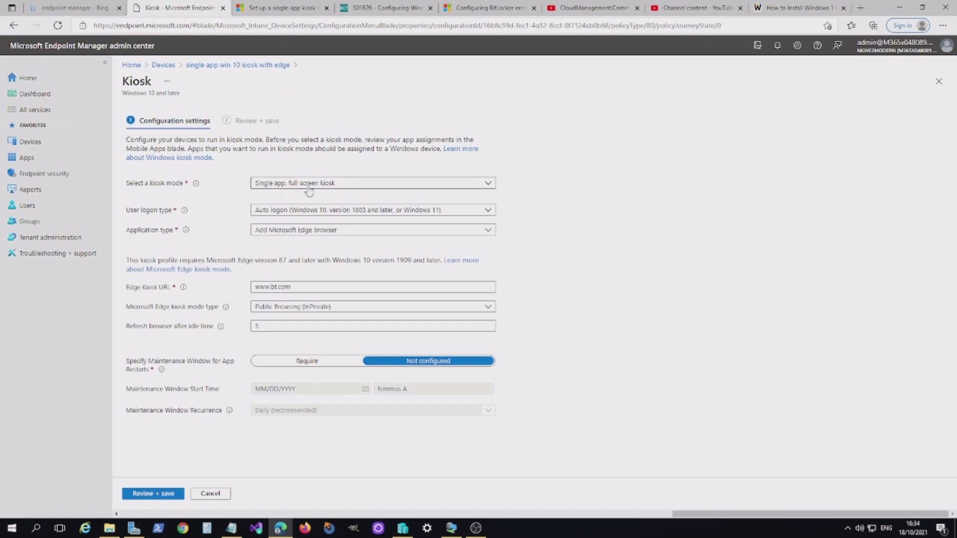
click(488, 185)
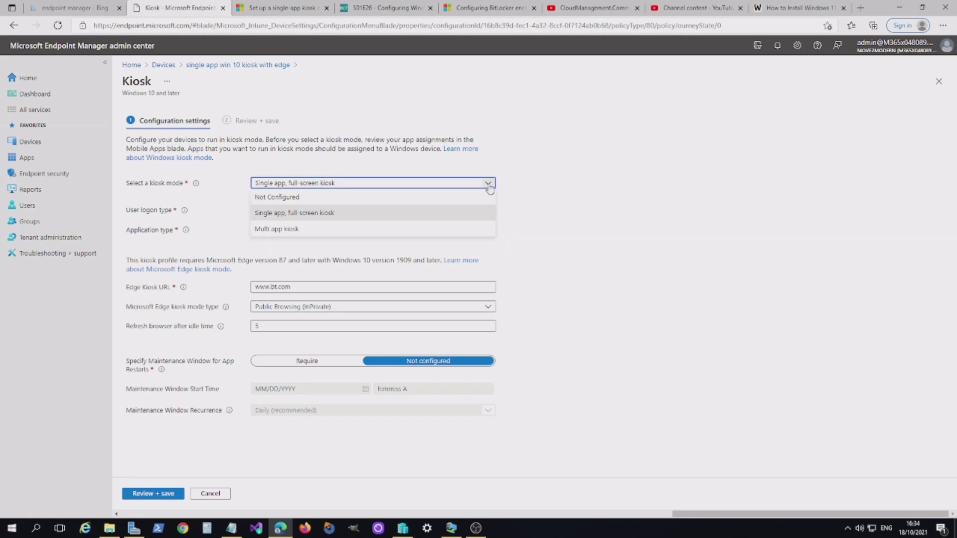
click(559, 202)
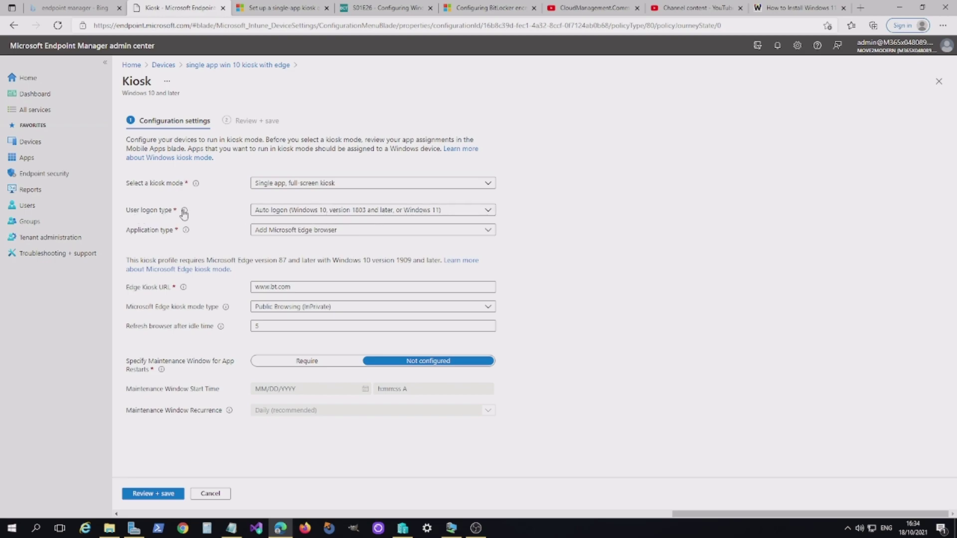
click(488, 211)
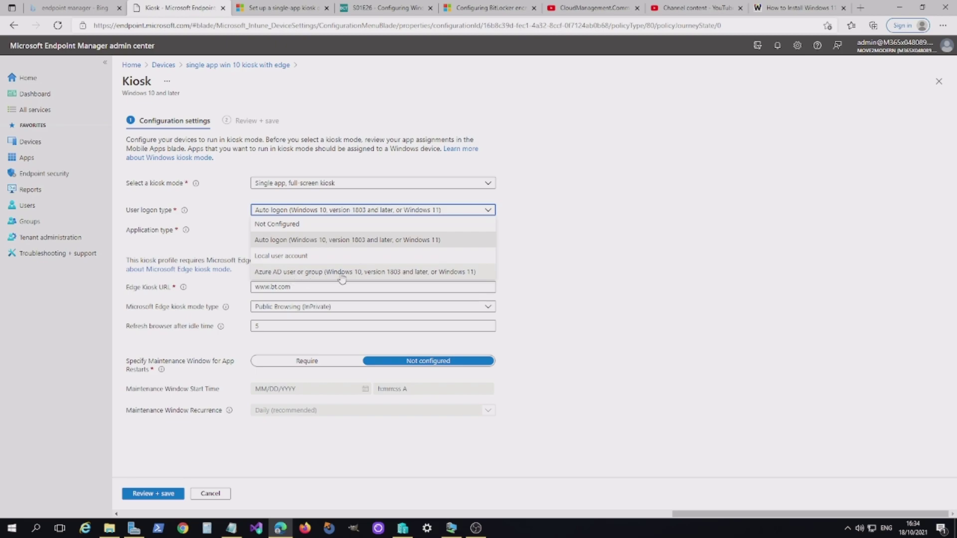
click(545, 248)
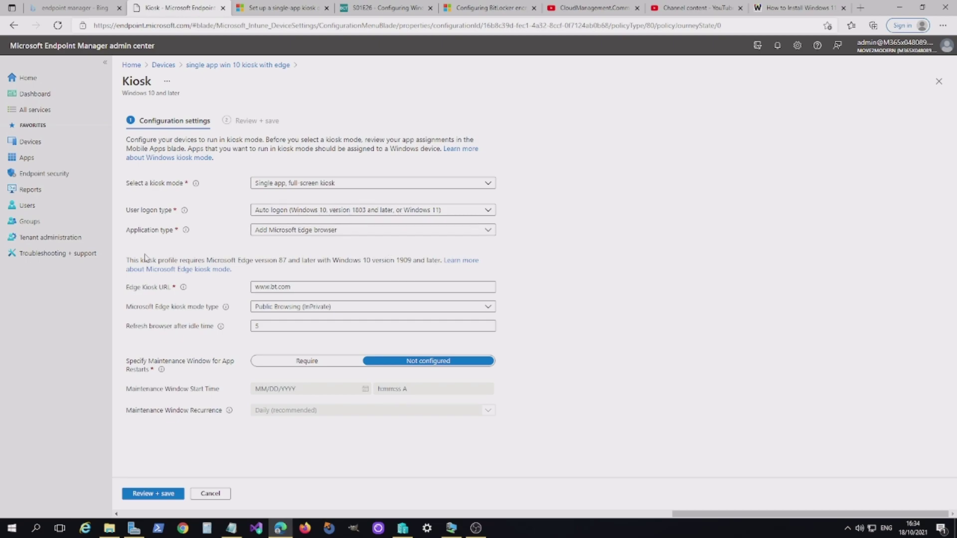
click(391, 234)
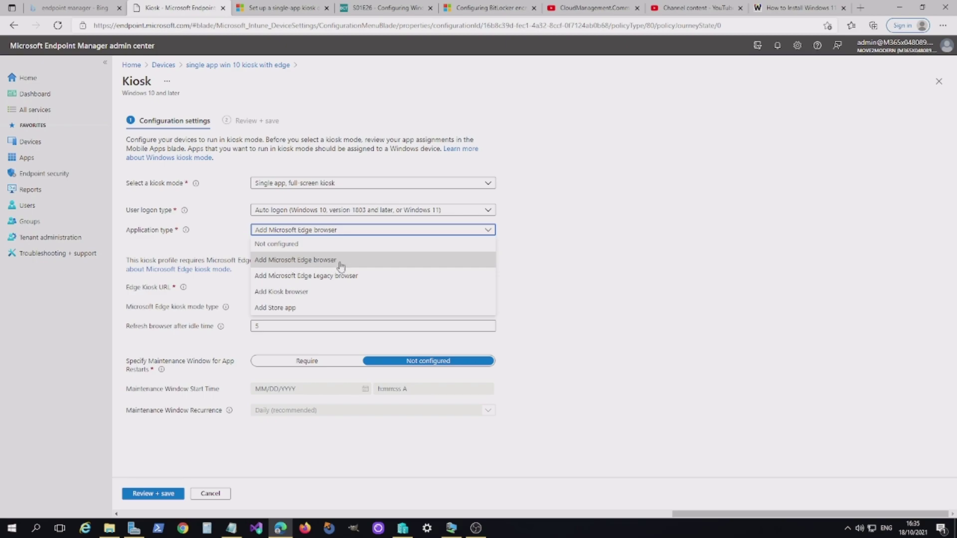
click(558, 265)
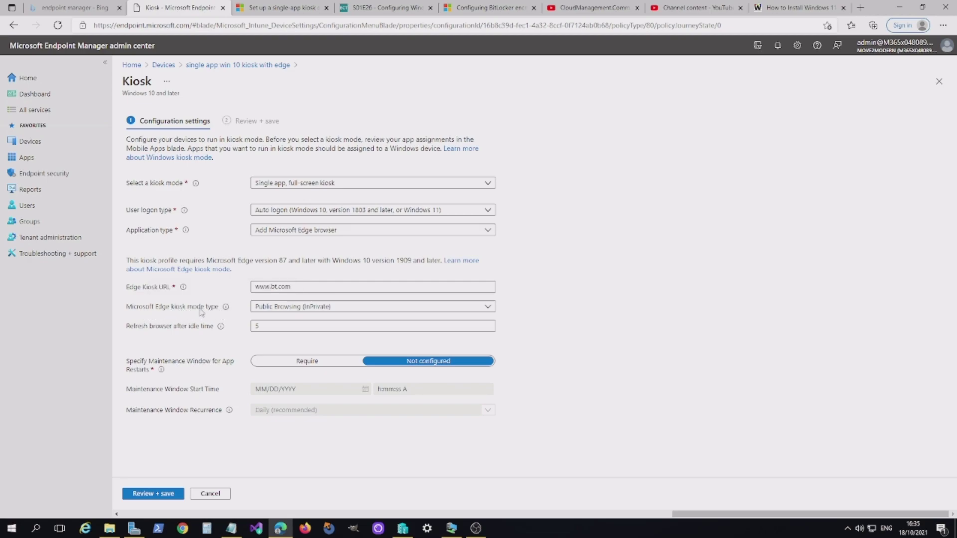
click(368, 313)
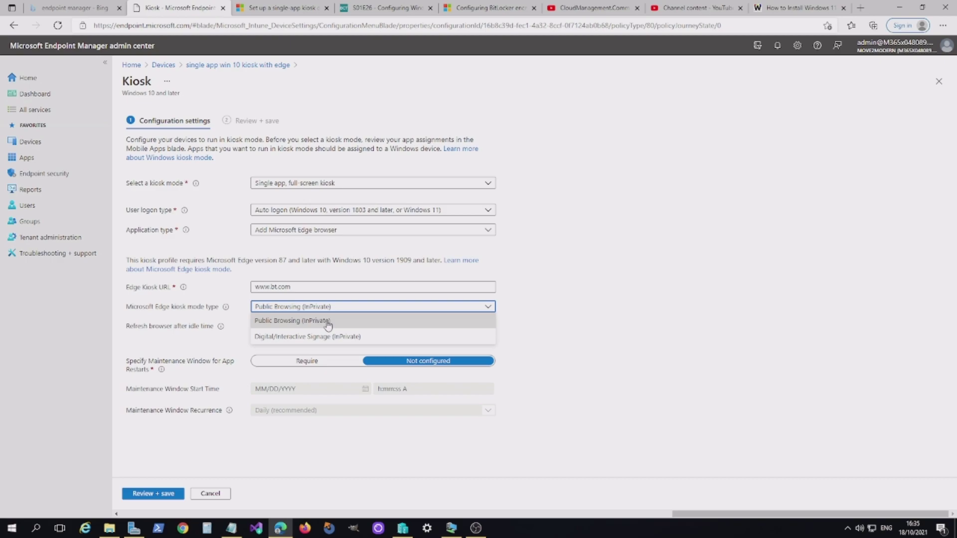
click(527, 318)
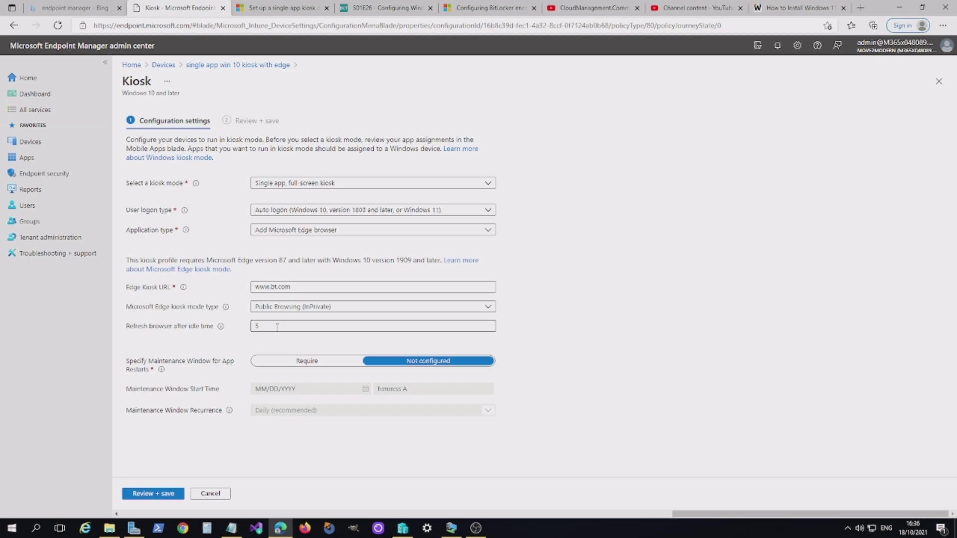
click(260, 328)
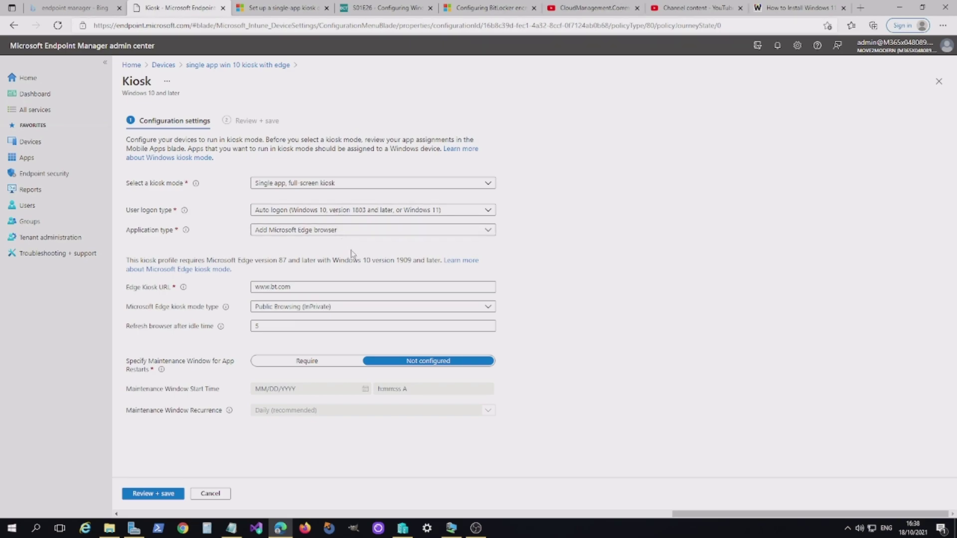
Step: Discard the unsaved kiosk edits and minimize the Win11Kiosk VM window to reveal the profile's Properties
click(210, 493)
click(526, 79)
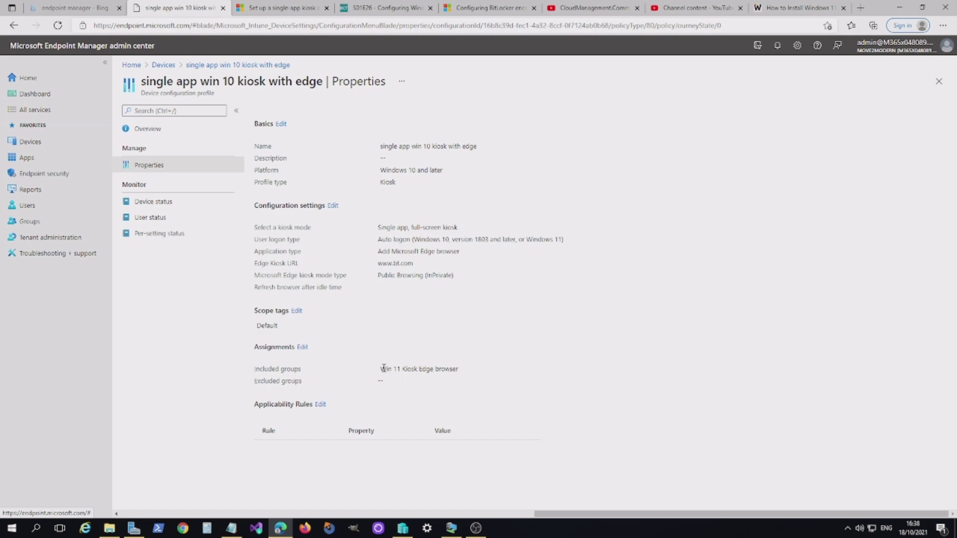
drag(380, 368, 461, 370)
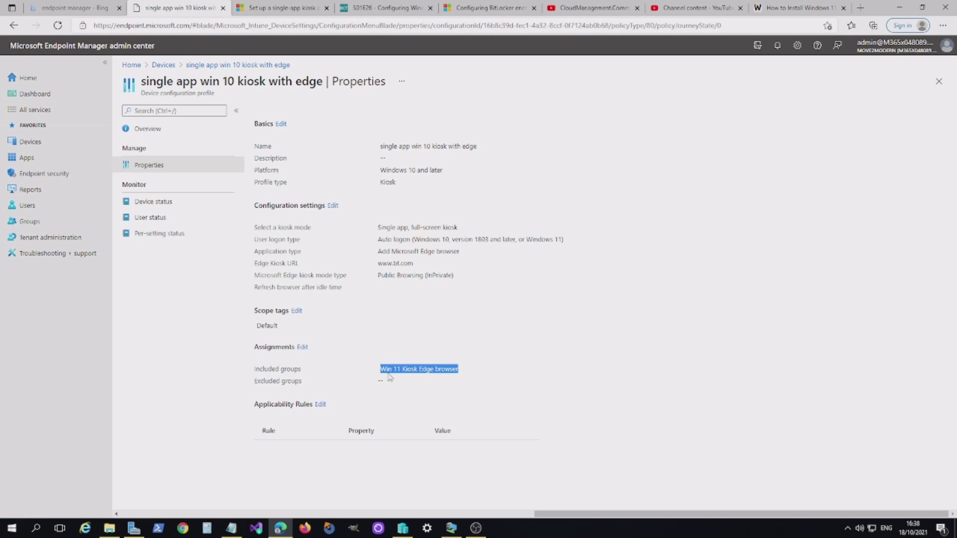
click(205, 349)
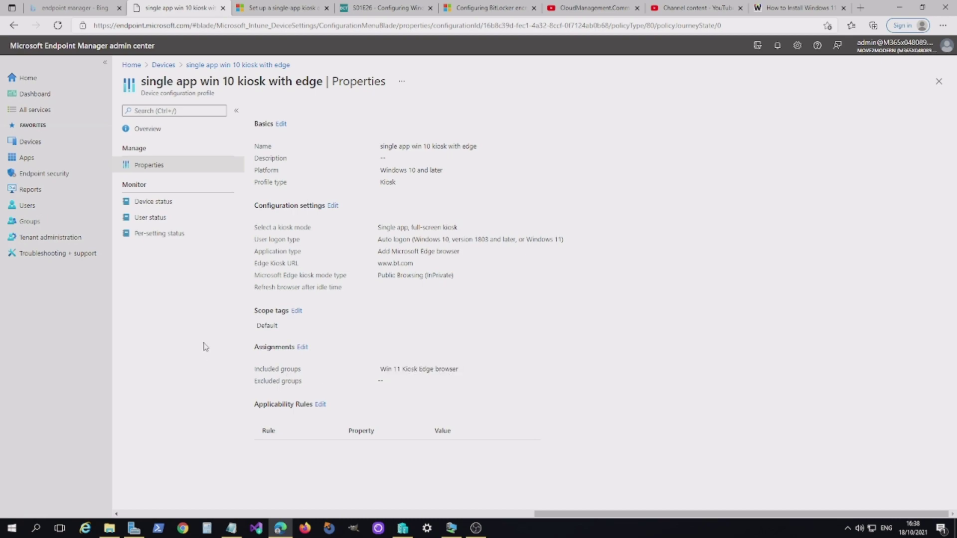
click(452, 529)
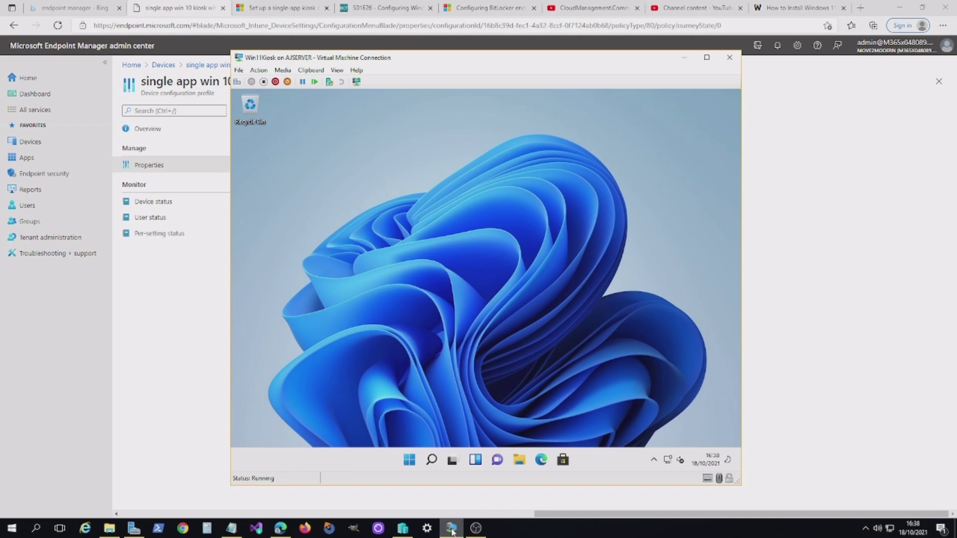
click(452, 529)
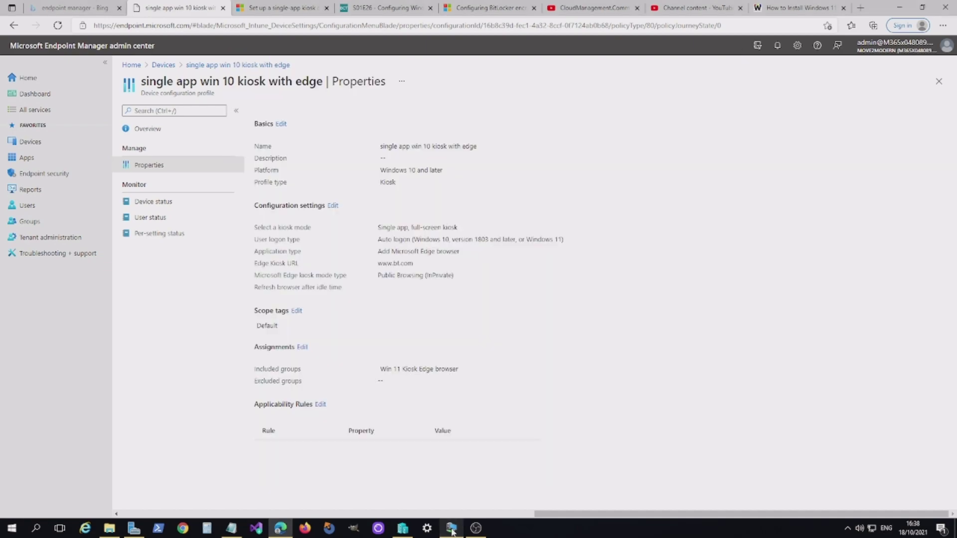
Step: Open the 'Win 11 Kiosk Edge browser' group's Members and start Add members
click(29, 222)
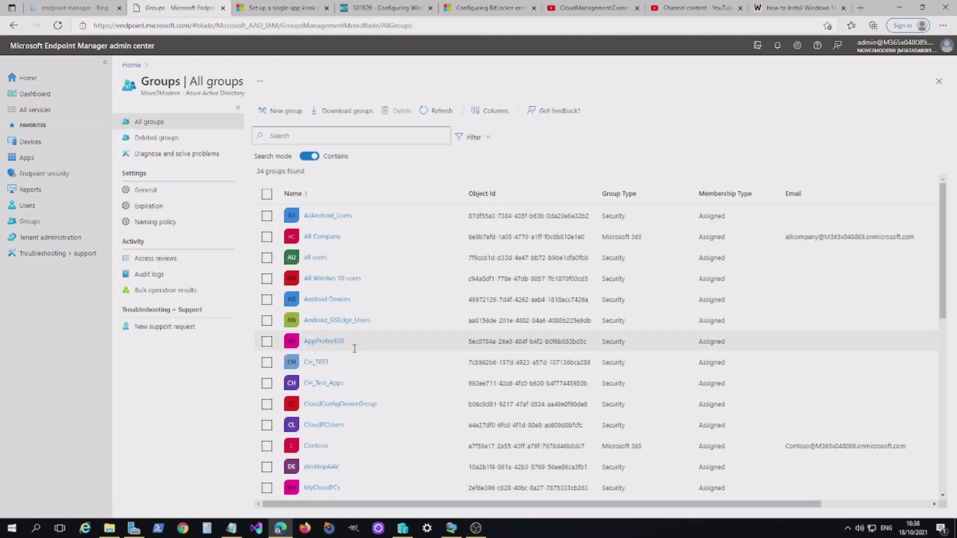
scroll(353, 346, down, 5)
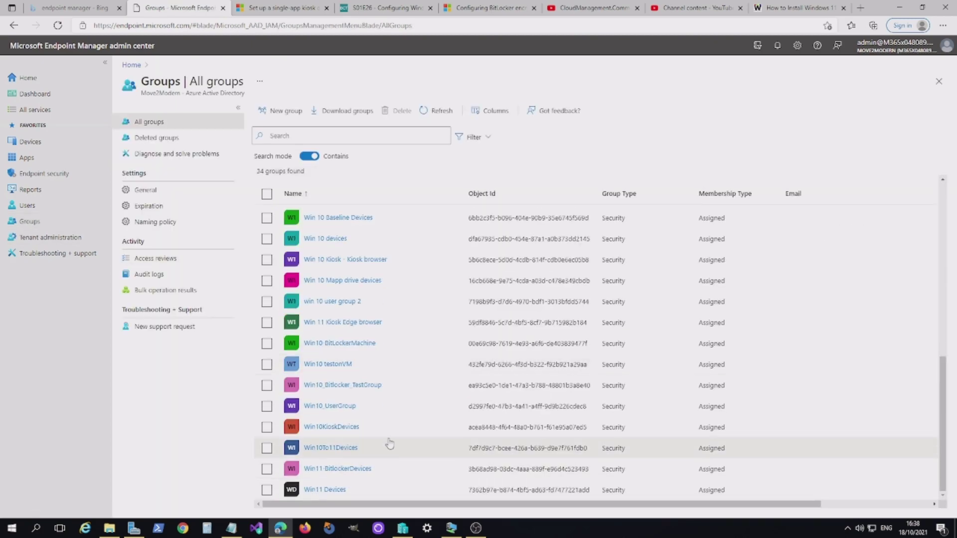
click(358, 323)
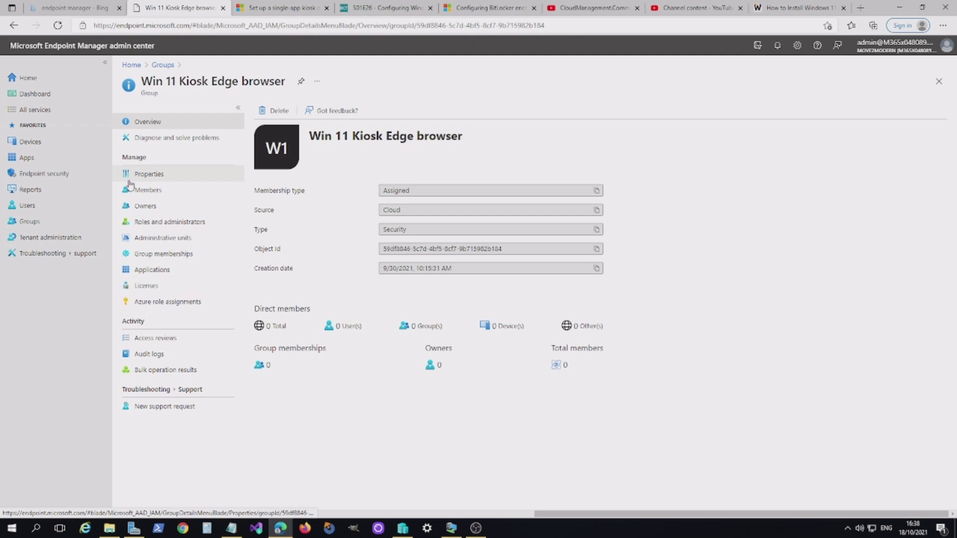
click(144, 190)
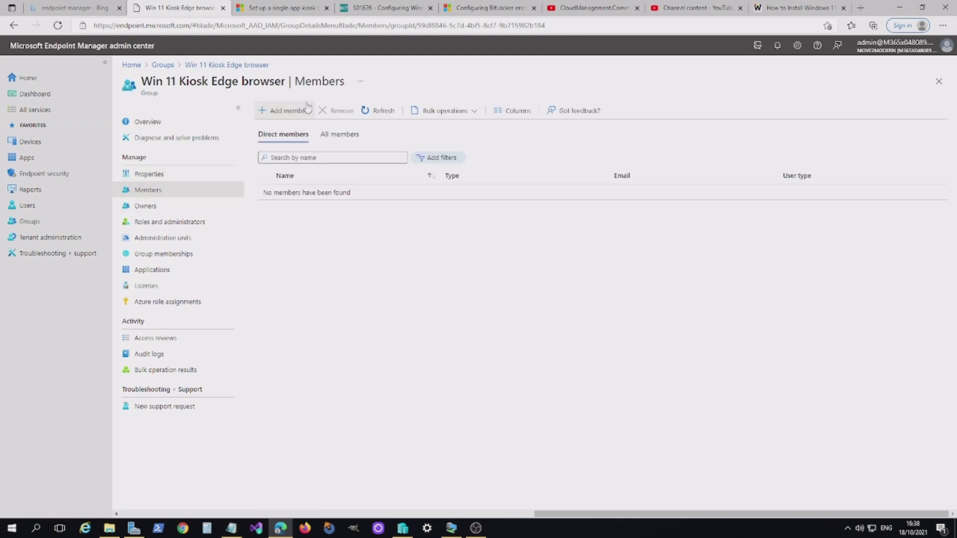
click(289, 111)
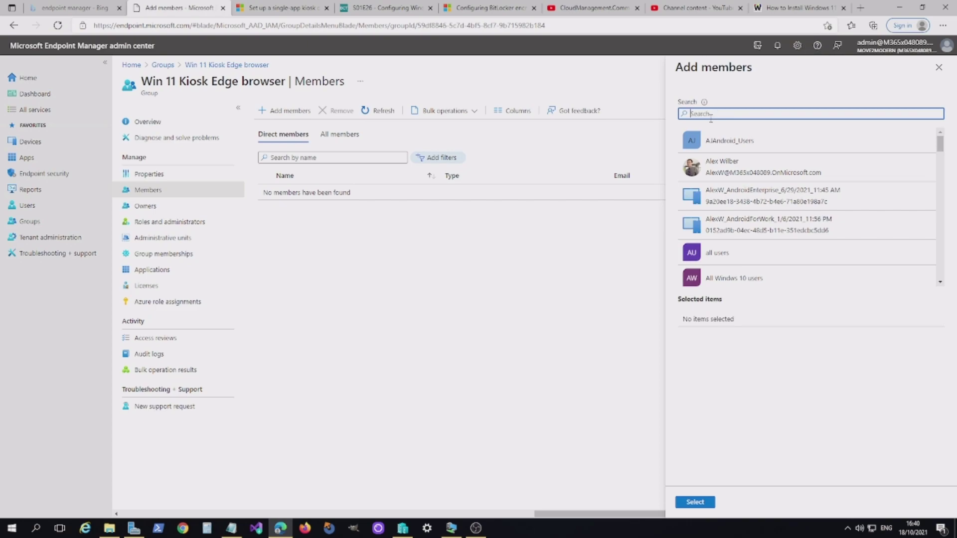
Step: Search 'desktop' in Add members and add DESKTOP-V5GKLL2 to the Win 11 Kiosk Edge browser group
text(desktop)
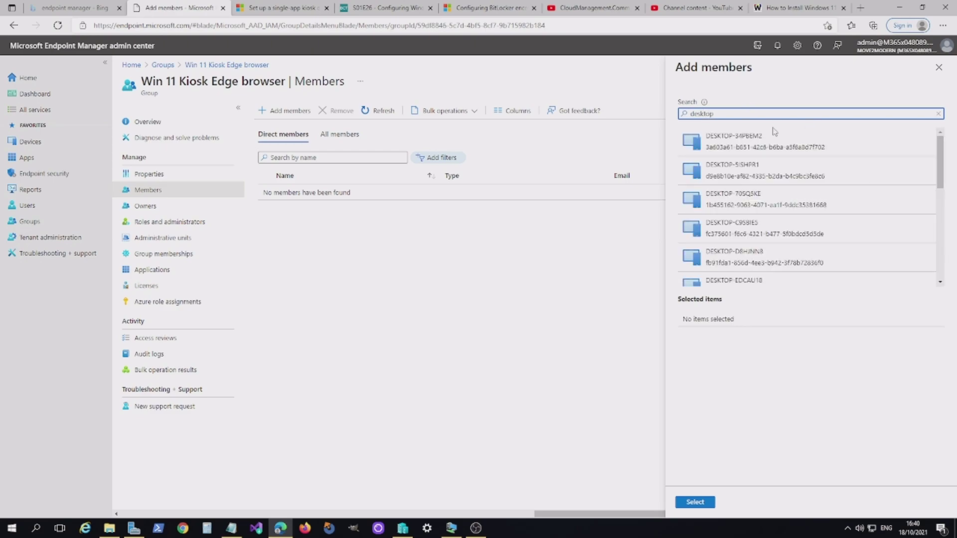
scroll(789, 175, down, 3)
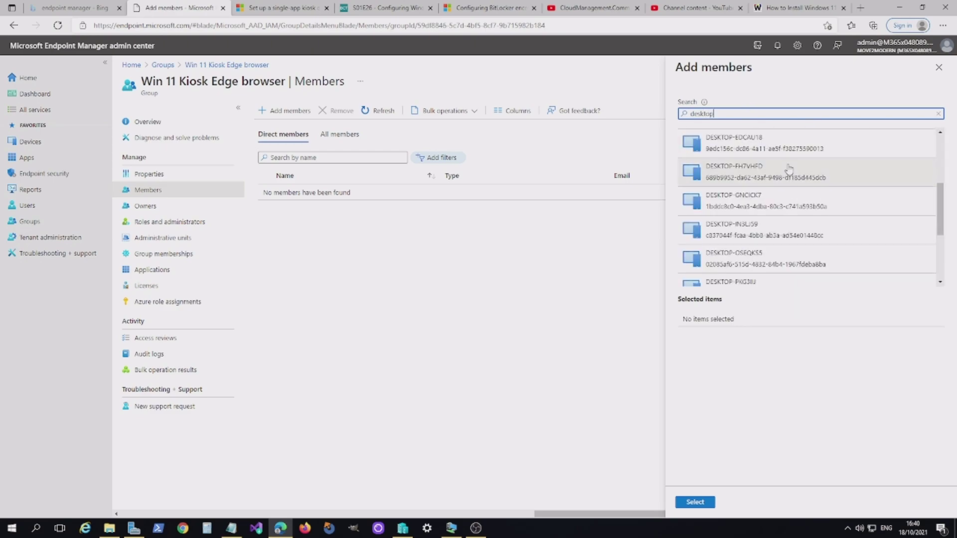
scroll(790, 176, down, 3)
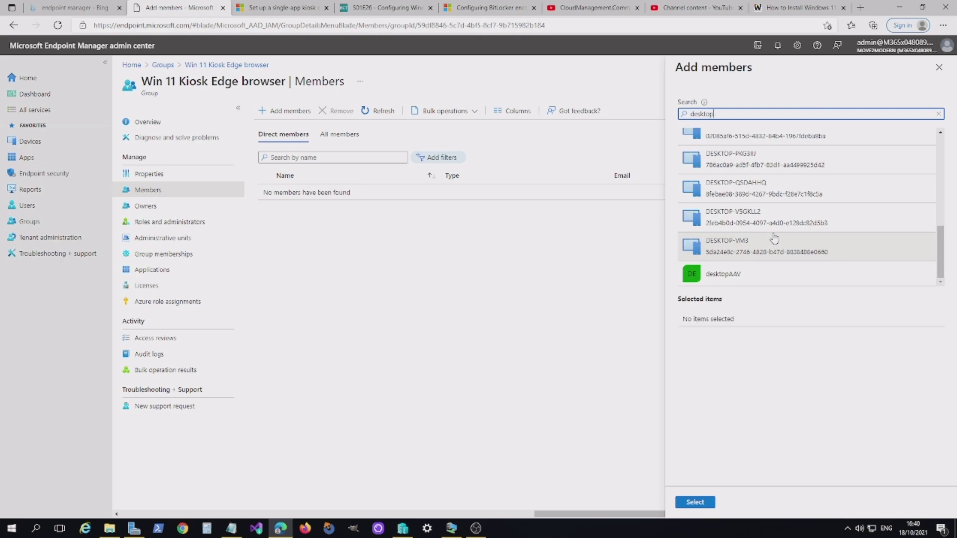
click(765, 217)
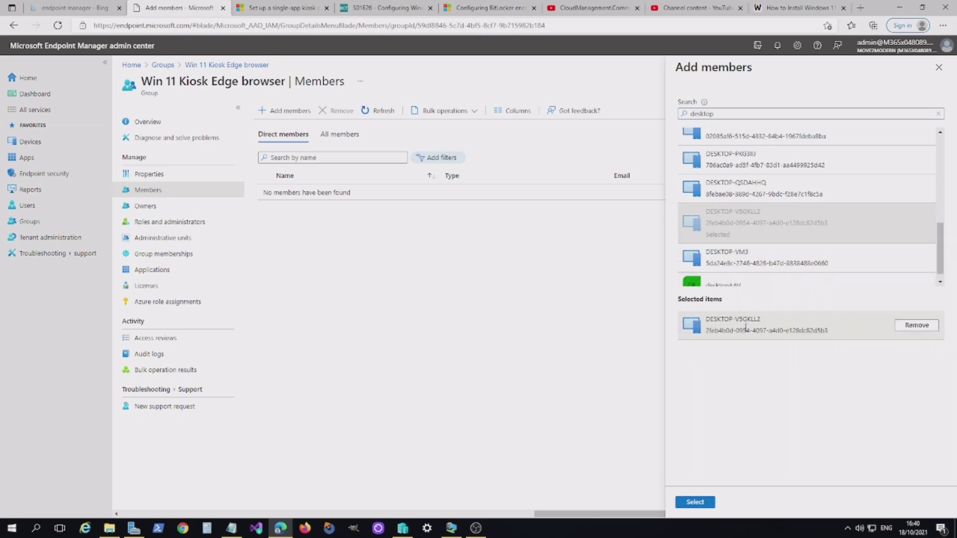
click(694, 501)
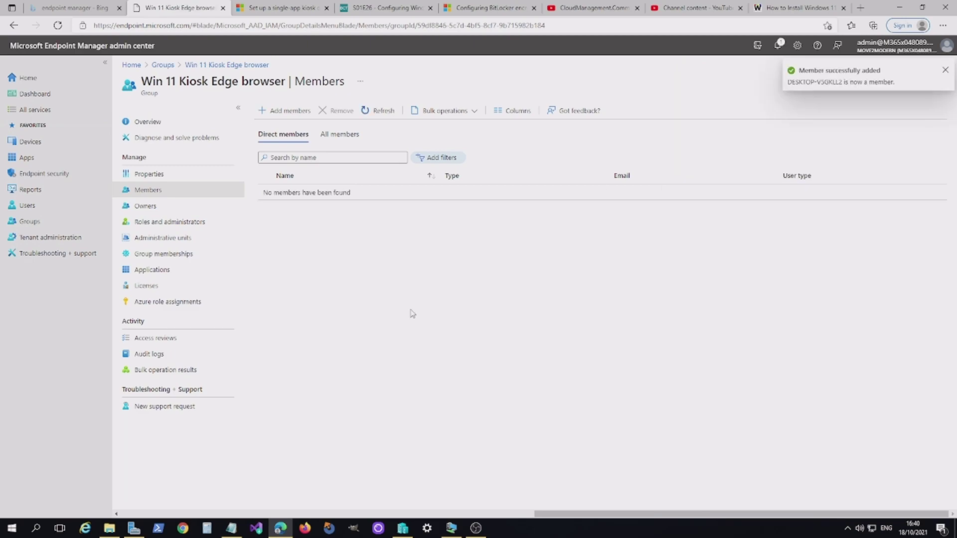
Step: Refresh the group's member list and open the DESKTOP-V5GKLL2 device page
click(384, 112)
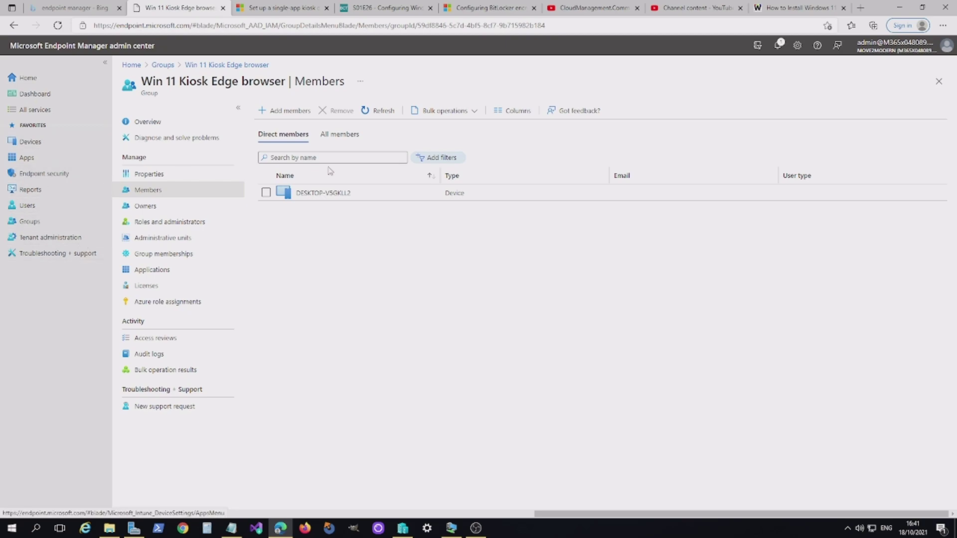
click(322, 193)
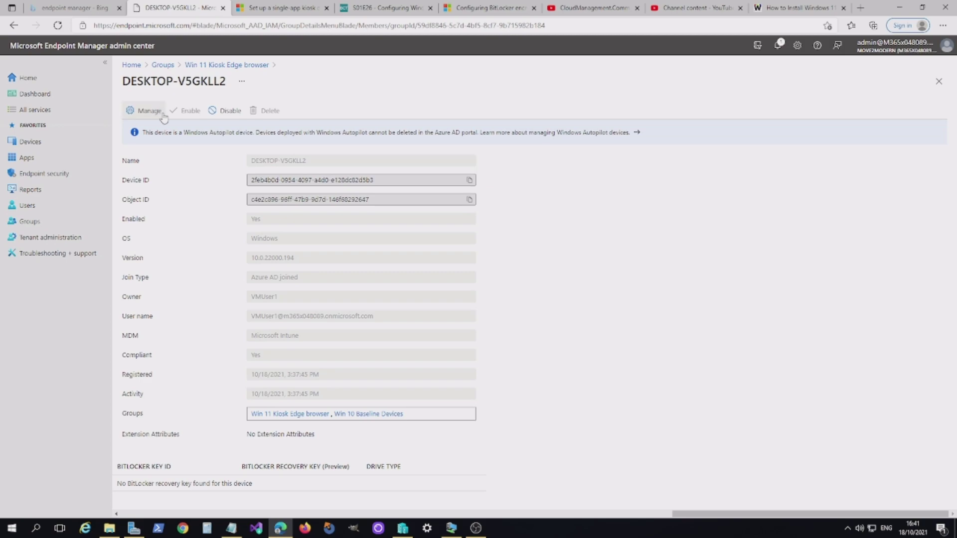
Step: Send and confirm a Sync to DESKTOP-V5GKLL2 from its Intune management page
click(144, 110)
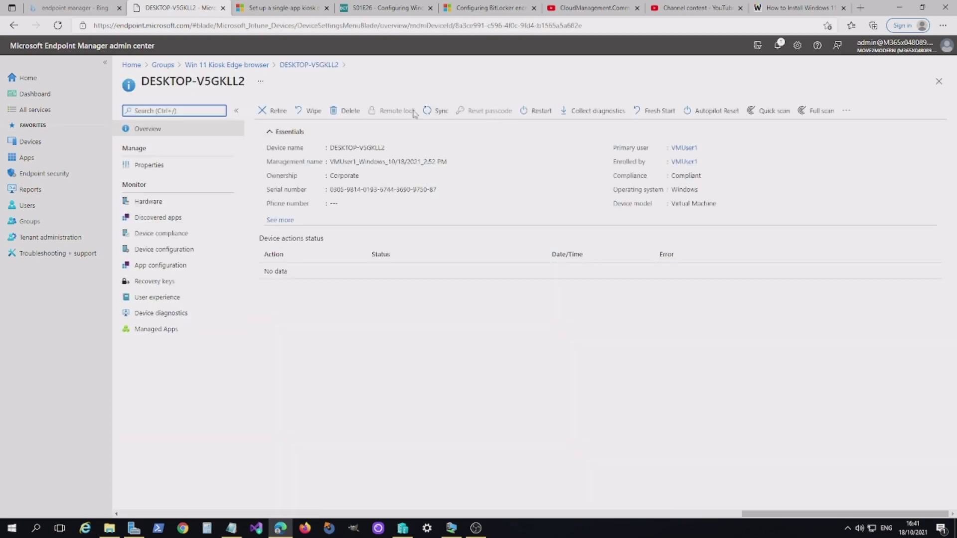
click(437, 111)
click(274, 165)
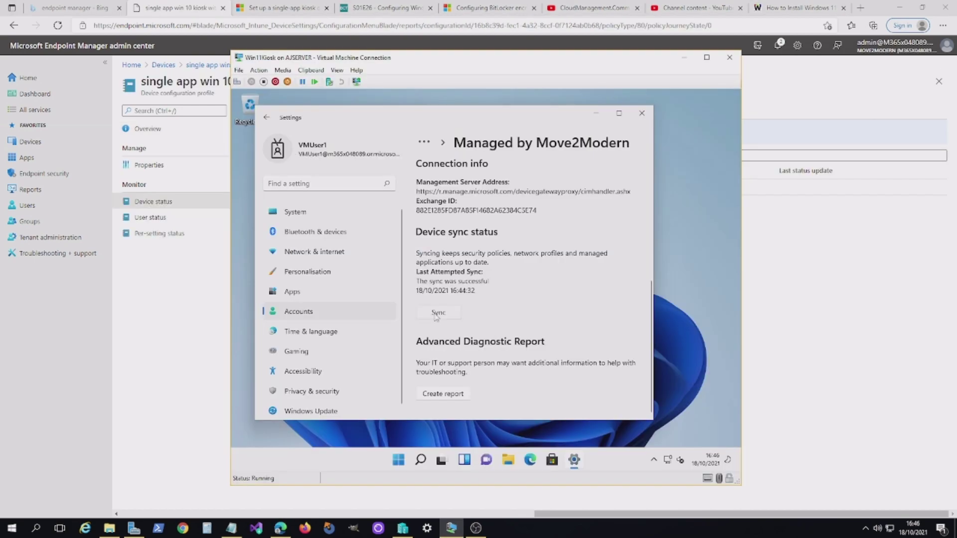
Step: Sync the VM's work account, check the kiosk profile's Pending device status, then open the VM's Start menu
click(442, 313)
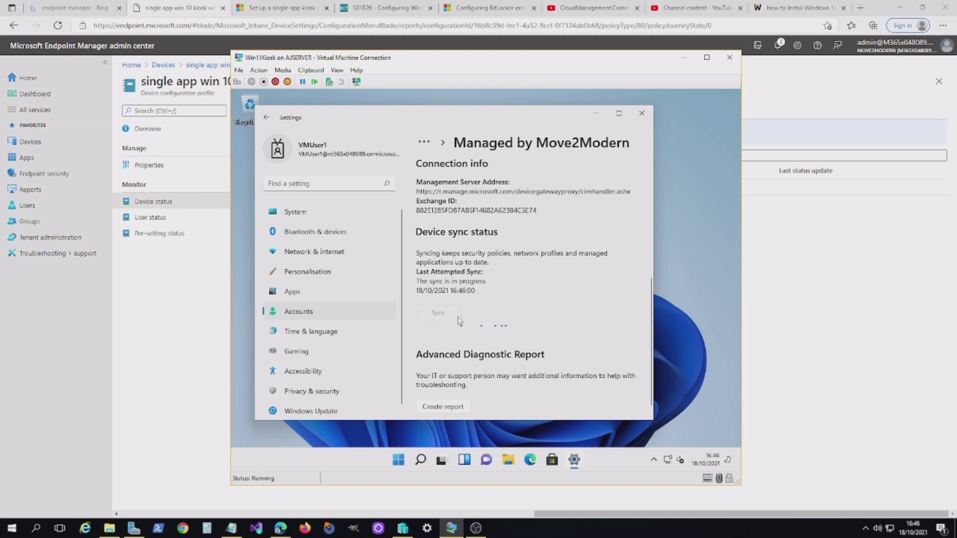
click(196, 321)
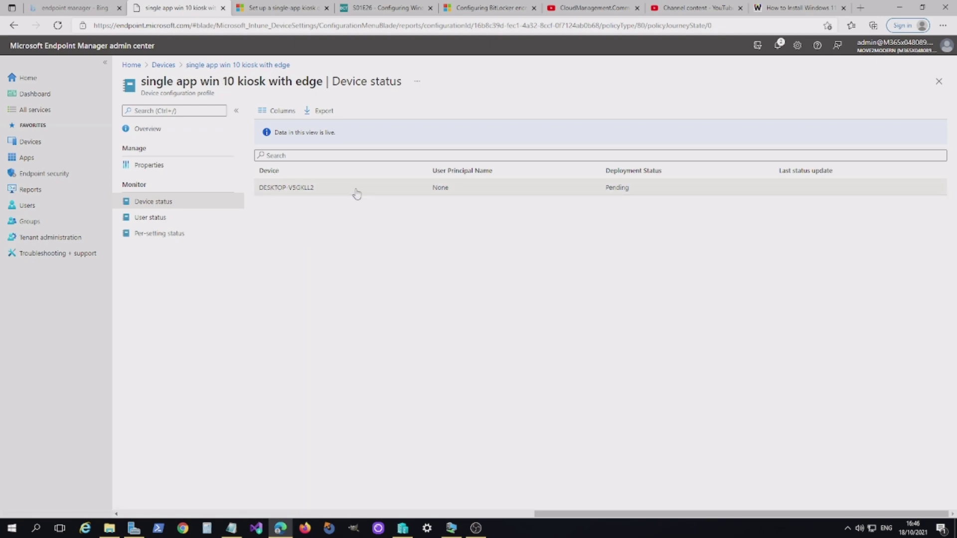
click(451, 527)
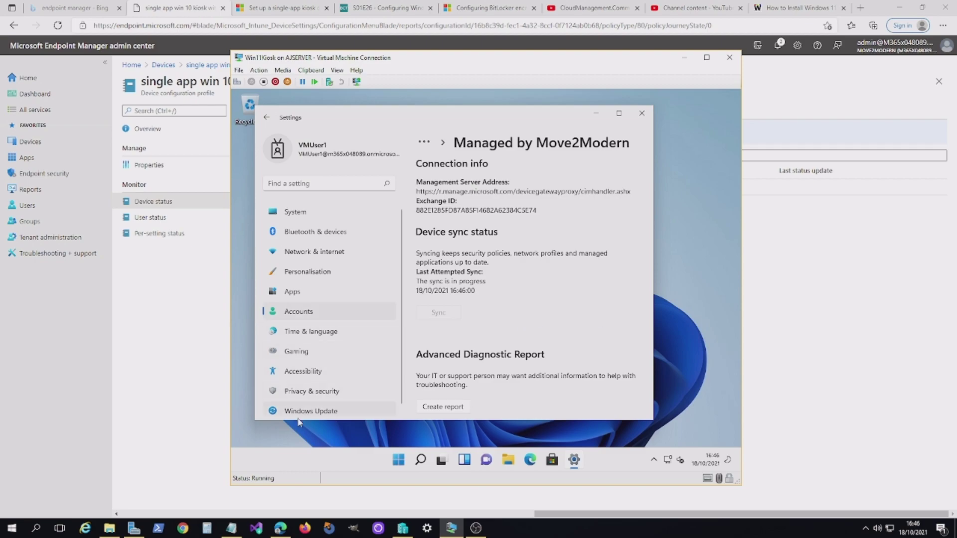
click(399, 460)
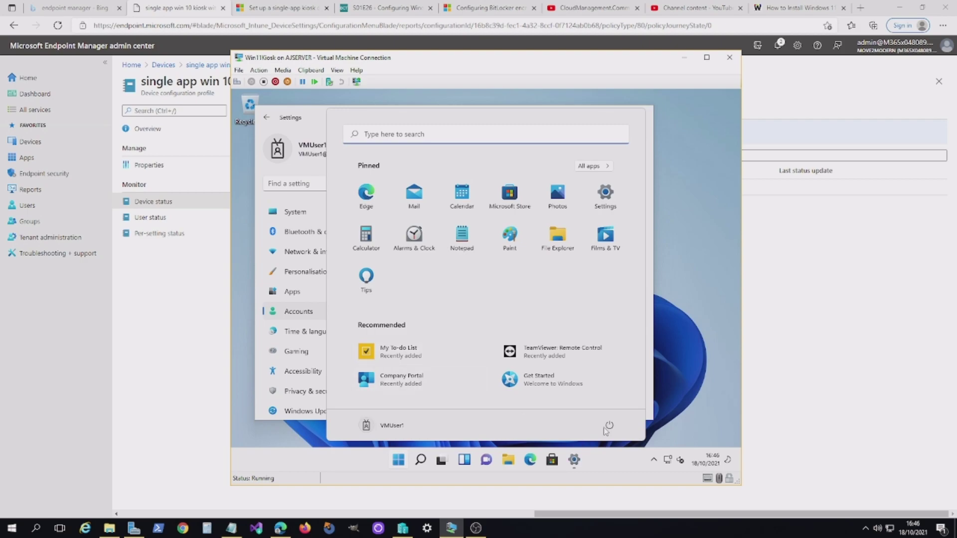
Step: Restart the VM from the Start menu power options so it boots into the Edge kiosk
click(608, 426)
click(463, 323)
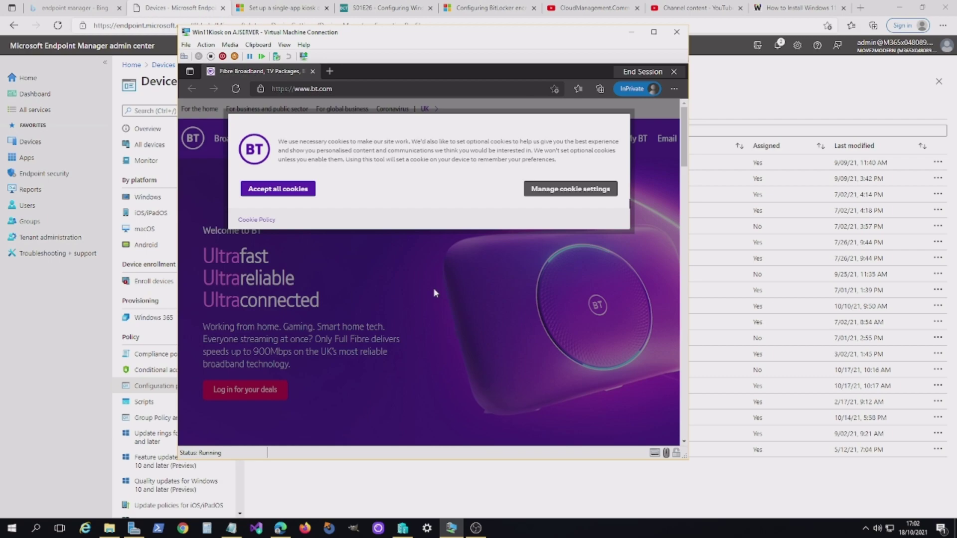
Step: Accept all cookies on the BT page and open another kiosk tab showing the BT homepage
click(287, 190)
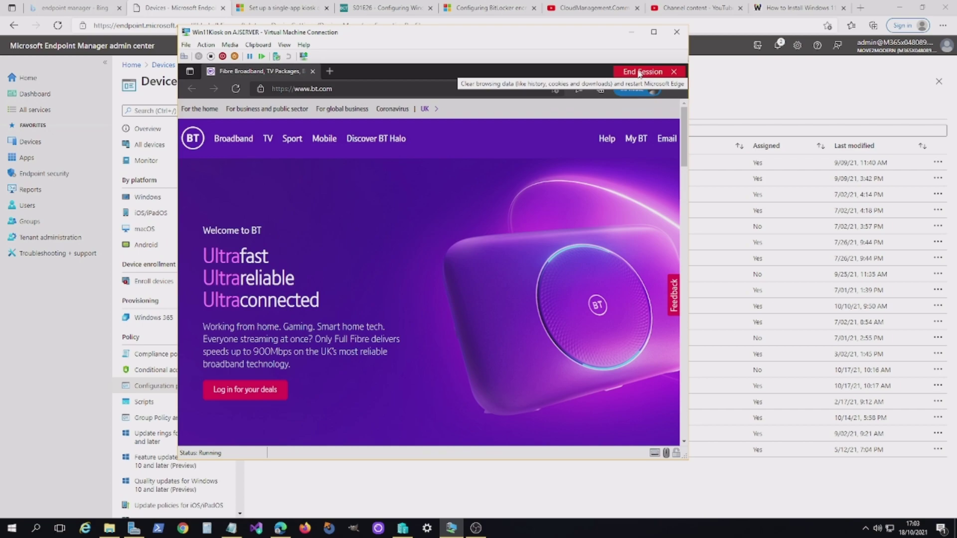
click(330, 73)
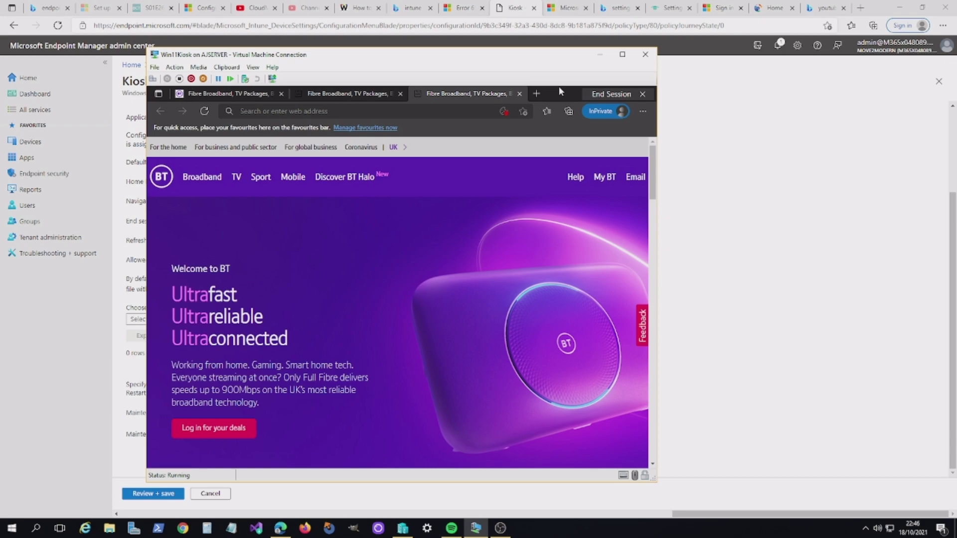
Step: Check the kiosk Edge address bar and '...' menu restrictions, then switch to an enhanced session
click(367, 113)
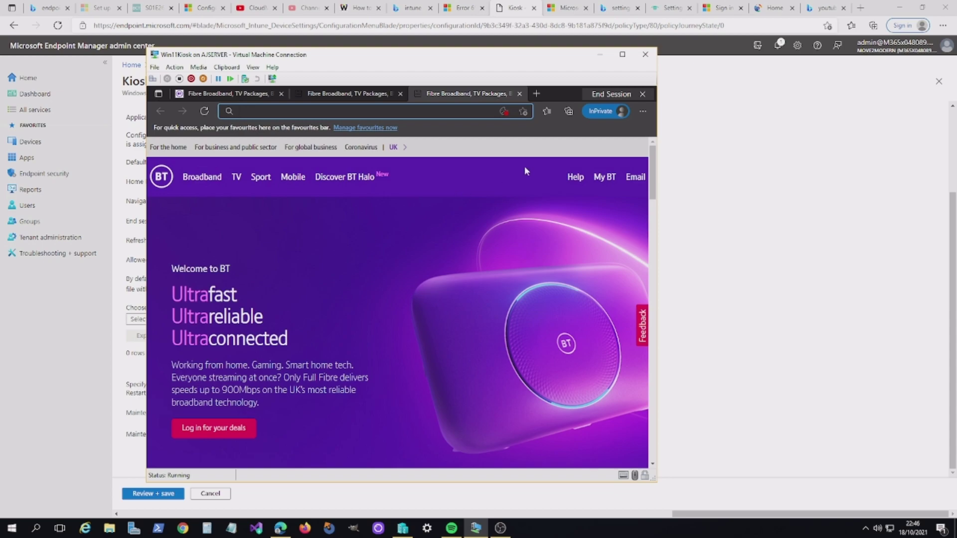
click(644, 112)
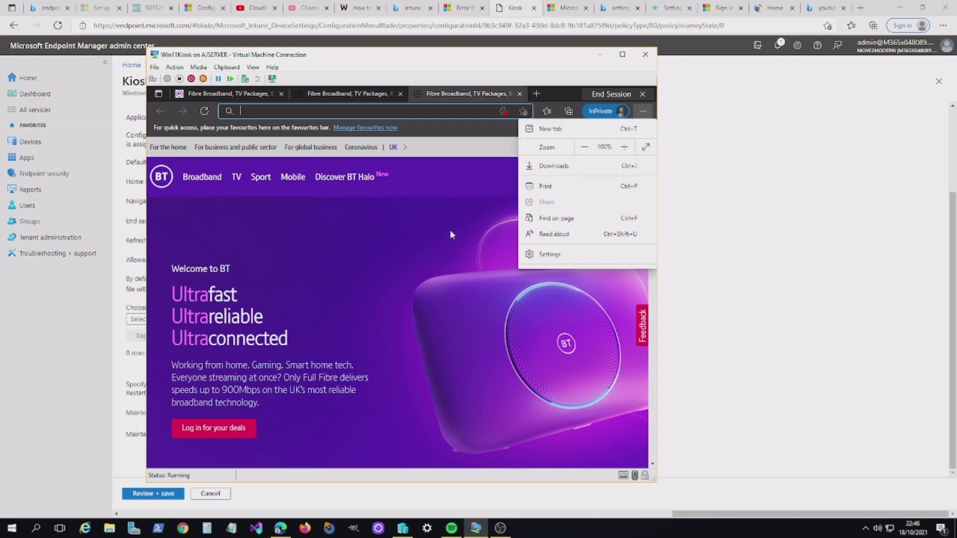
click(454, 151)
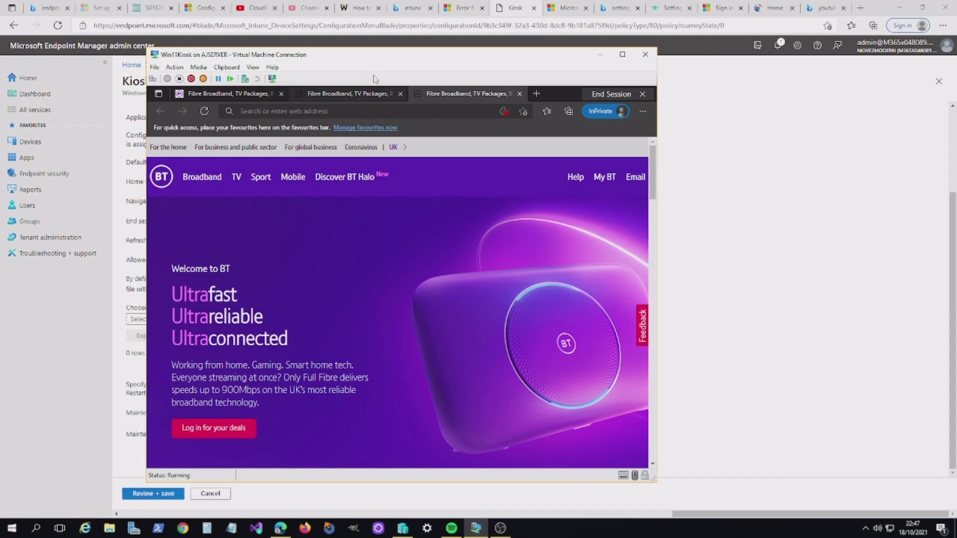
click(271, 80)
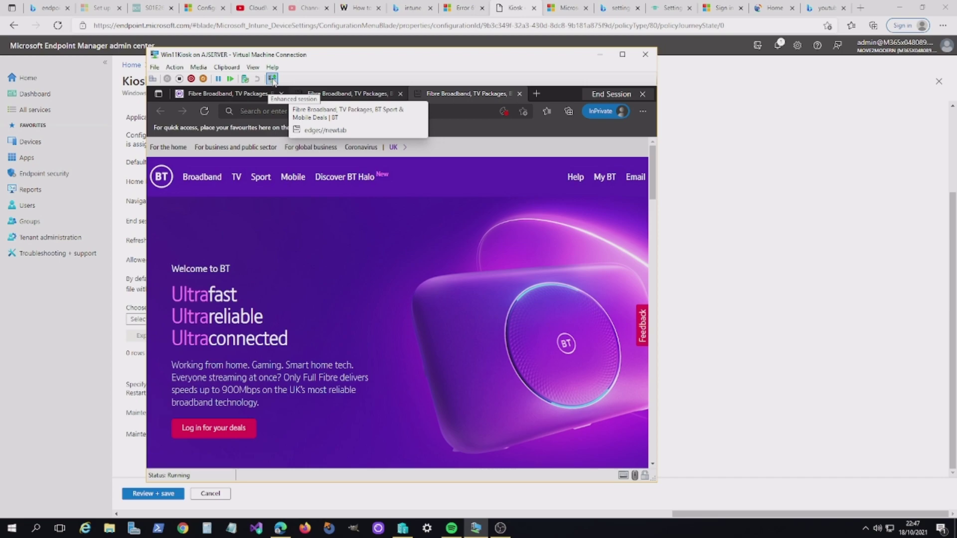
Step: Connect to Win11Kiosk in enhanced session, sign in as Kiosk, and dismiss the Remote Desktop rights refusal
click(272, 79)
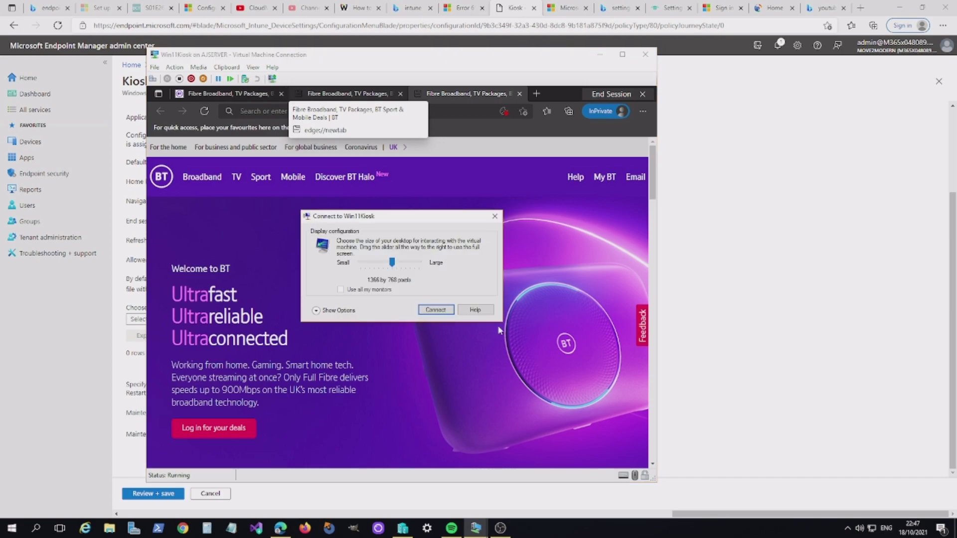
click(433, 310)
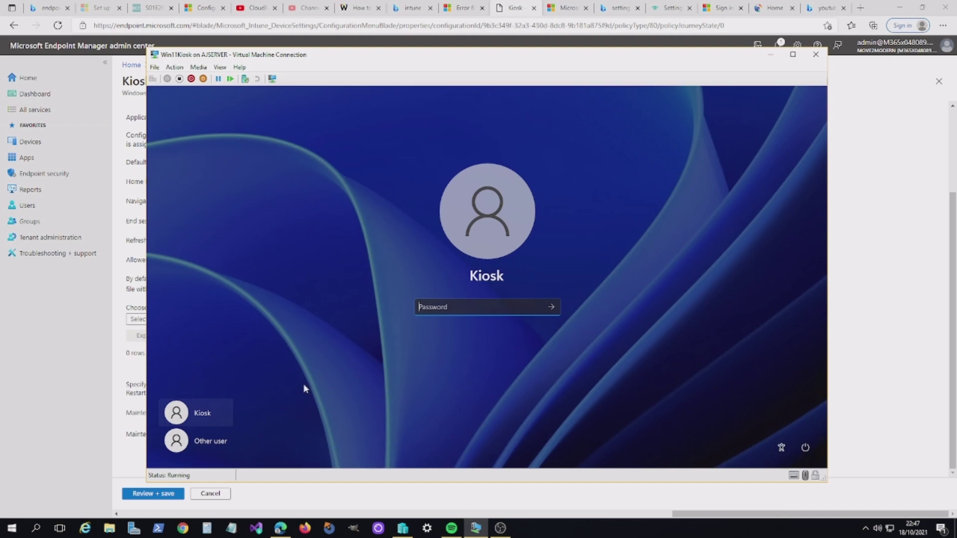
click(552, 307)
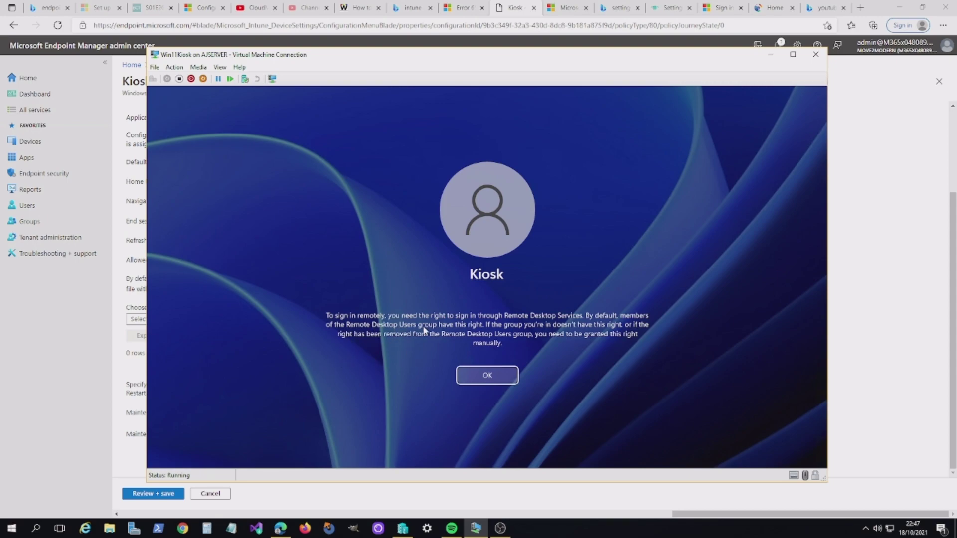
click(487, 376)
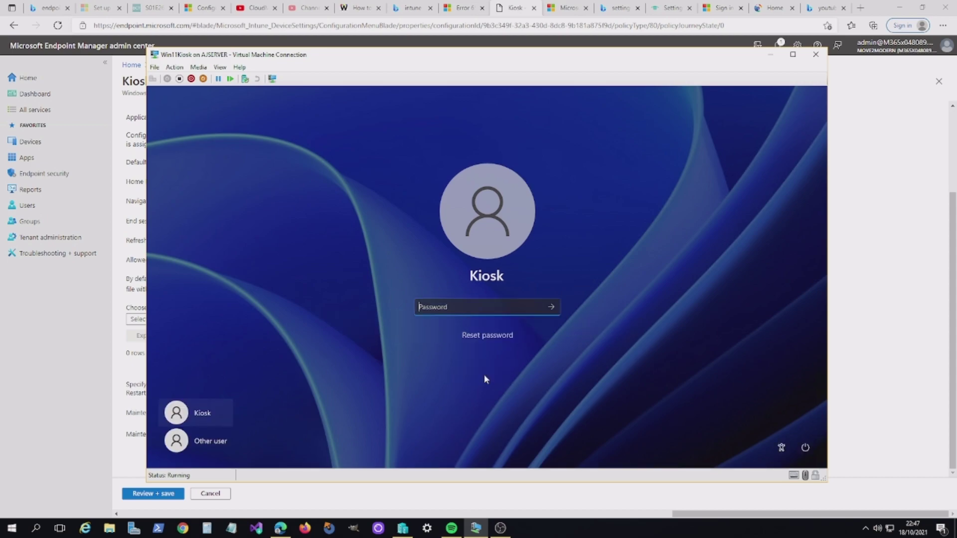
Step: Switch the Win11Kiosk connection back to a basic session showing the three BT kiosk tabs
click(272, 79)
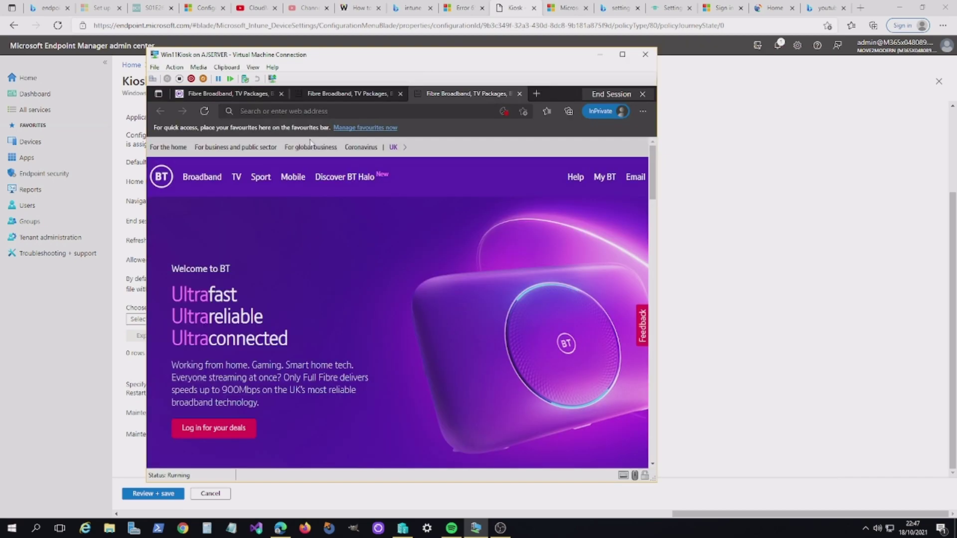